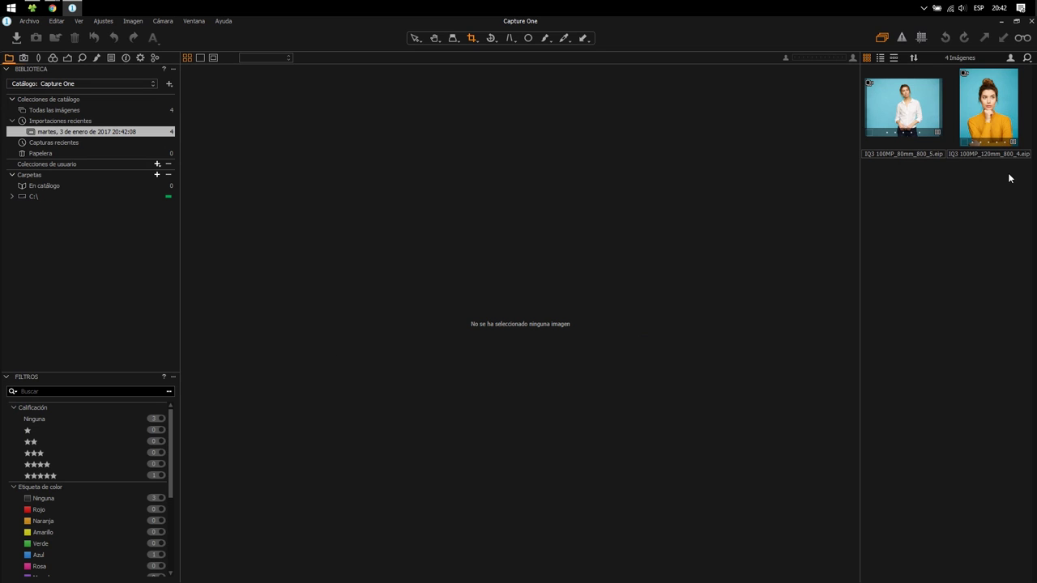
- Open the portrait of the woman in the yellow sweater and show the image browser as a filmstrip
click(877, 58)
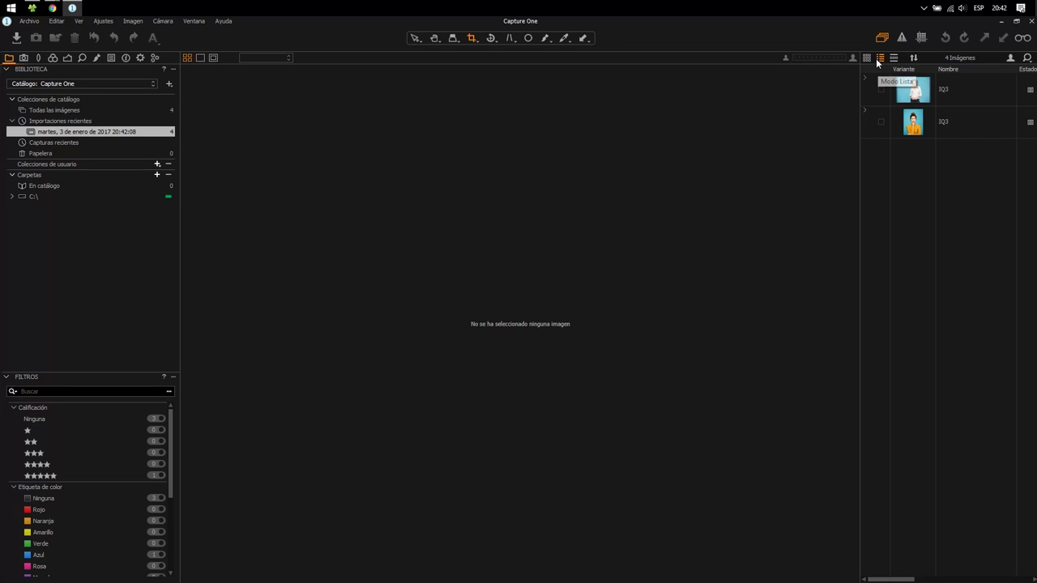
click(885, 134)
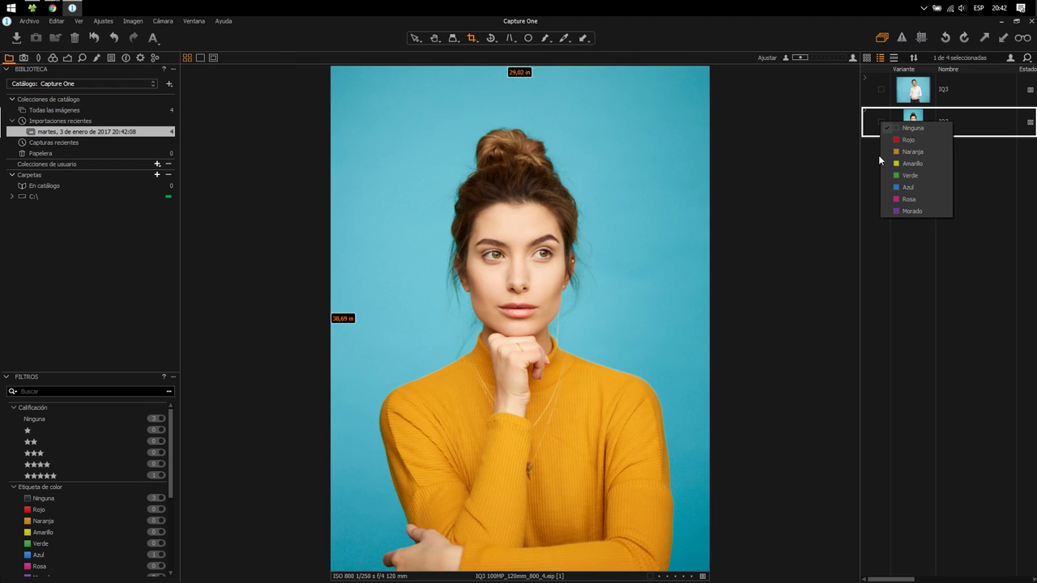
click(865, 187)
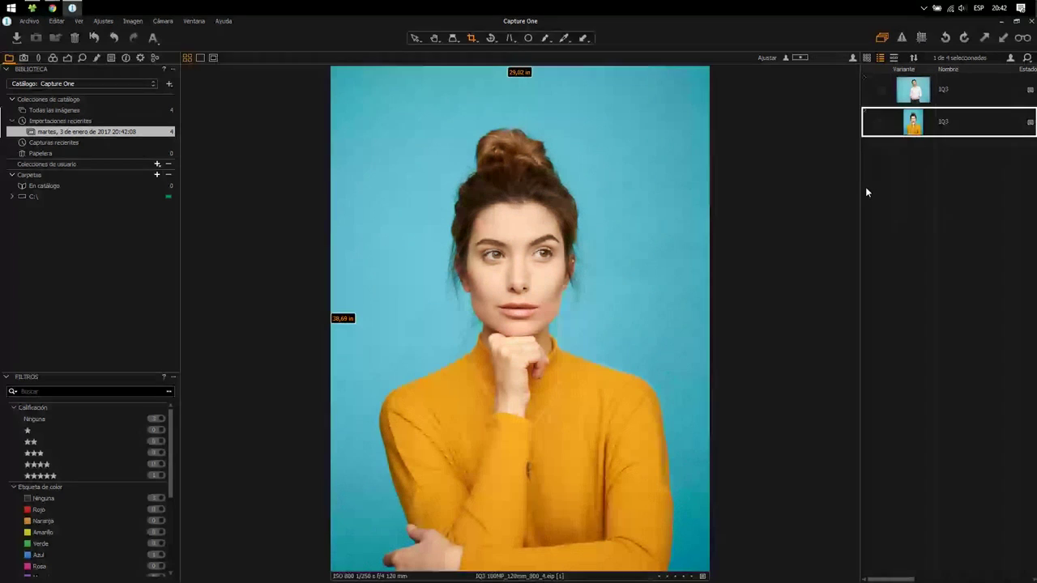
click(895, 60)
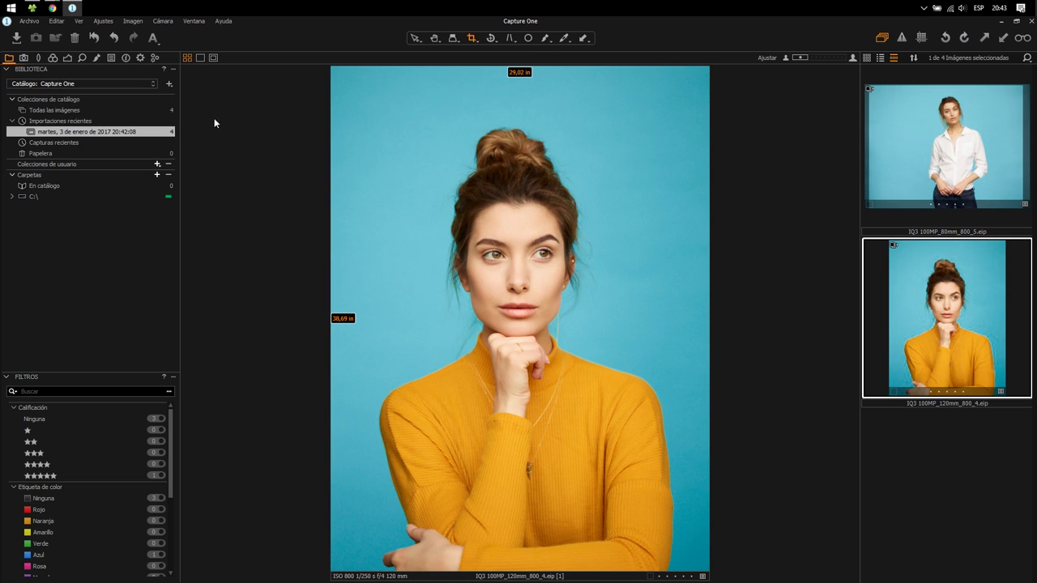
- Look through the capture tools and the lens correction tools, including the list of available lens profiles
click(23, 59)
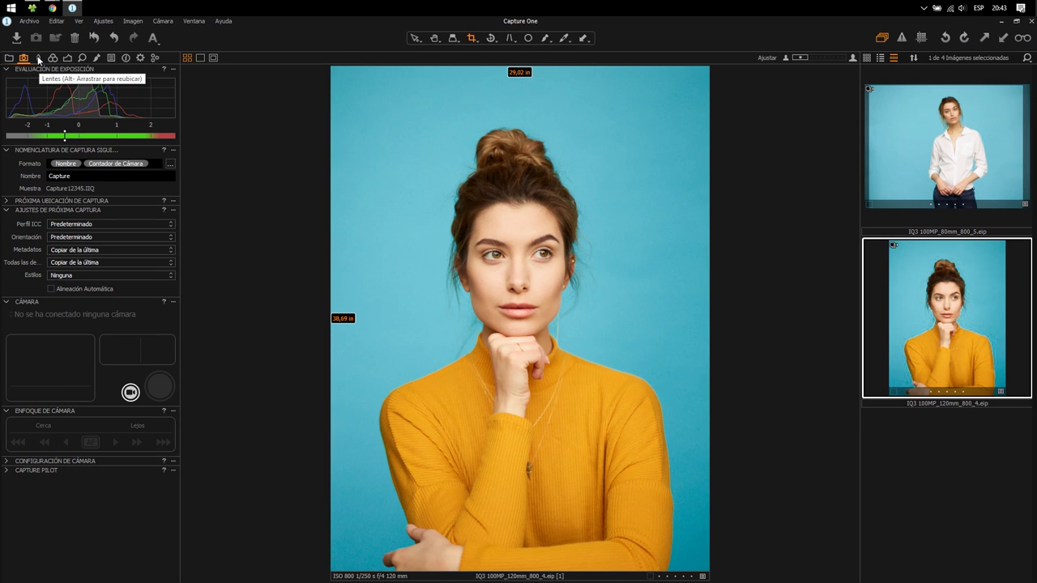
click(38, 59)
click(168, 96)
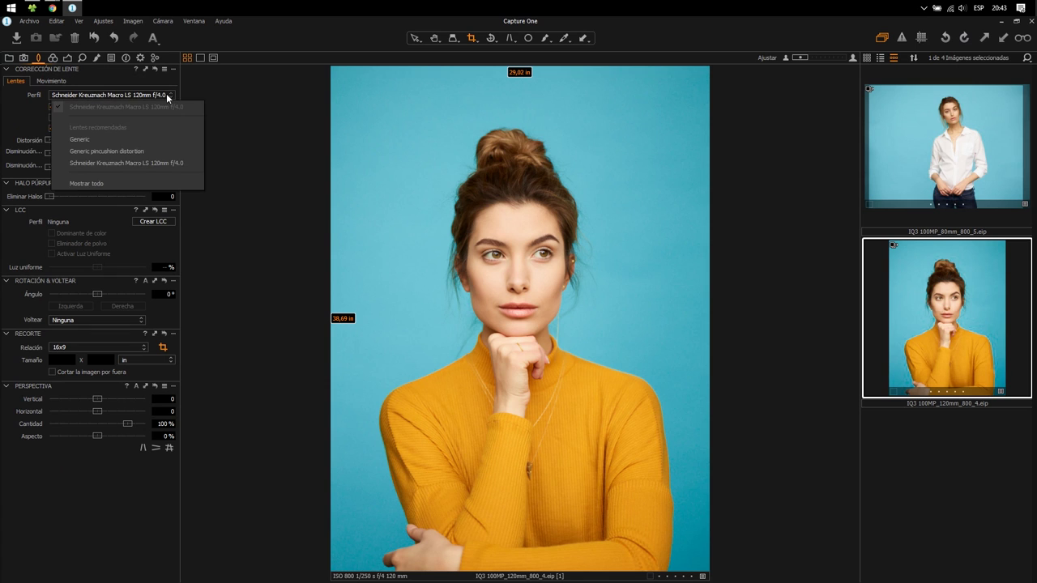
click(168, 97)
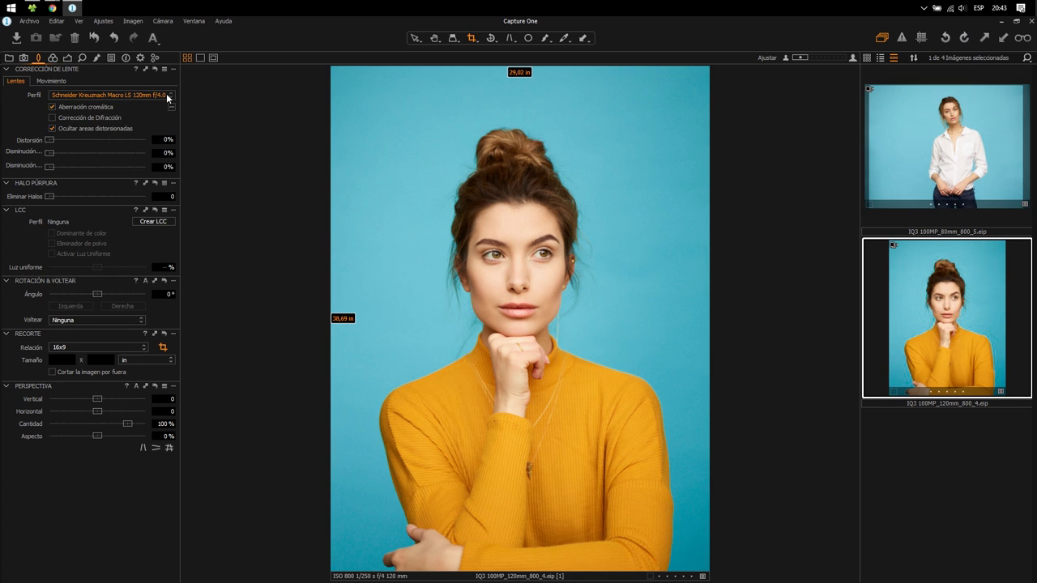
- Try turning the hiding of distorted areas off and on, and test the lens distortion correction before resetting it
click(52, 130)
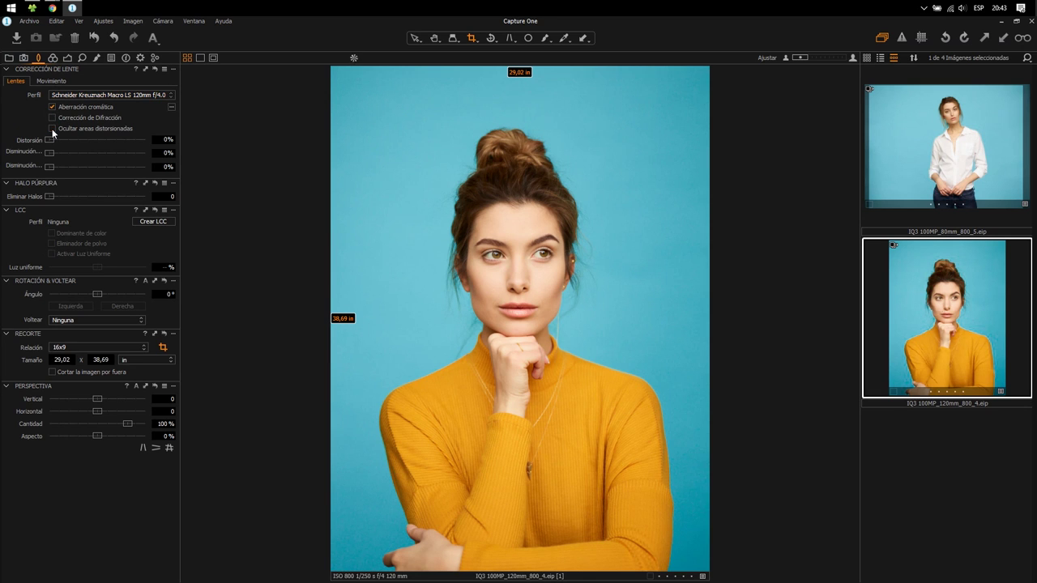
click(51, 129)
drag(47, 139, 95, 137)
double_click(95, 138)
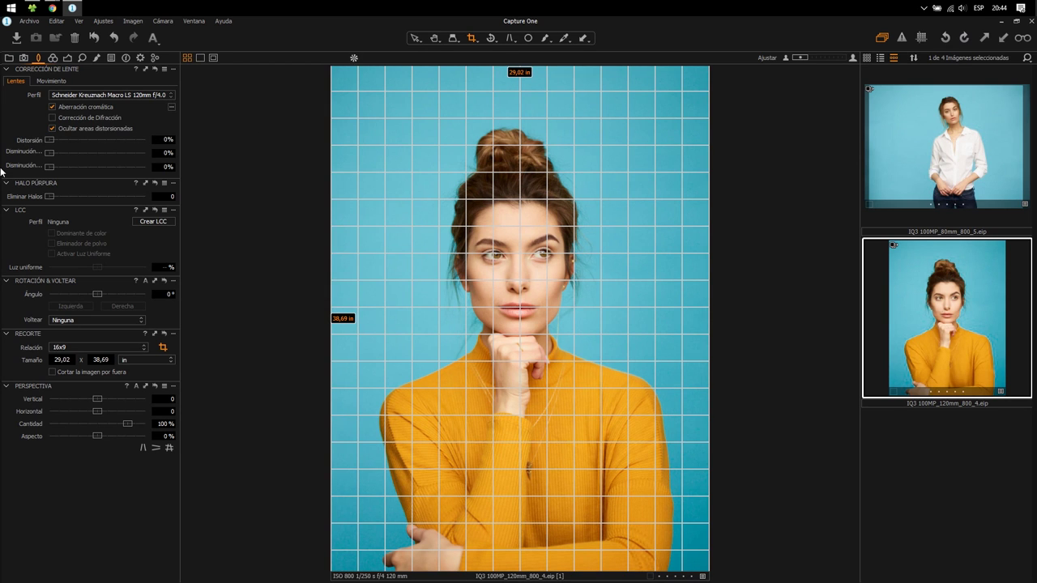
- Try a distortion correction of 120% with the first falloff correction at 250%, and reset both to 0%
drag(48, 153, 100, 151)
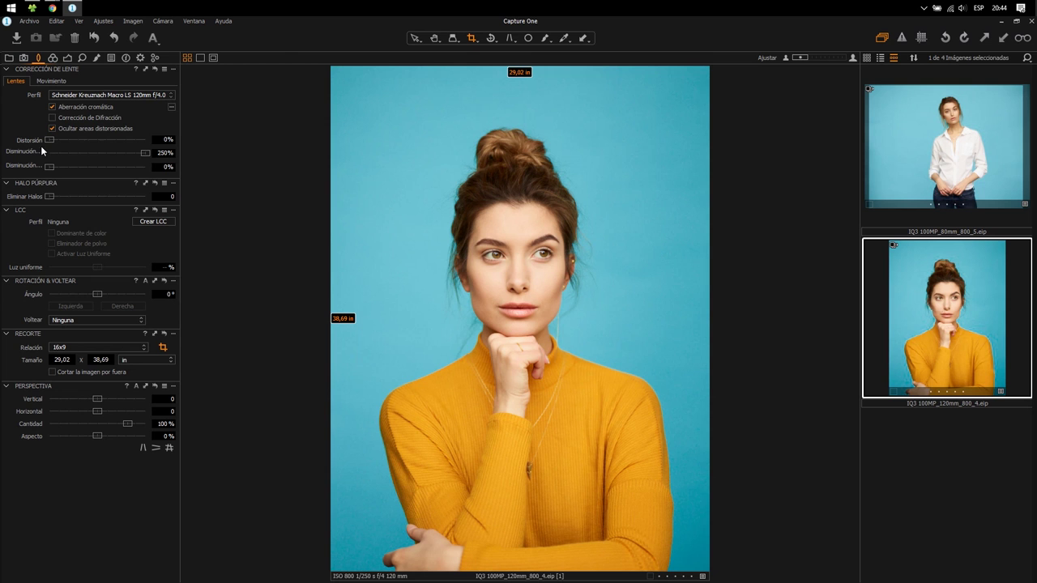
drag(48, 140, 176, 135)
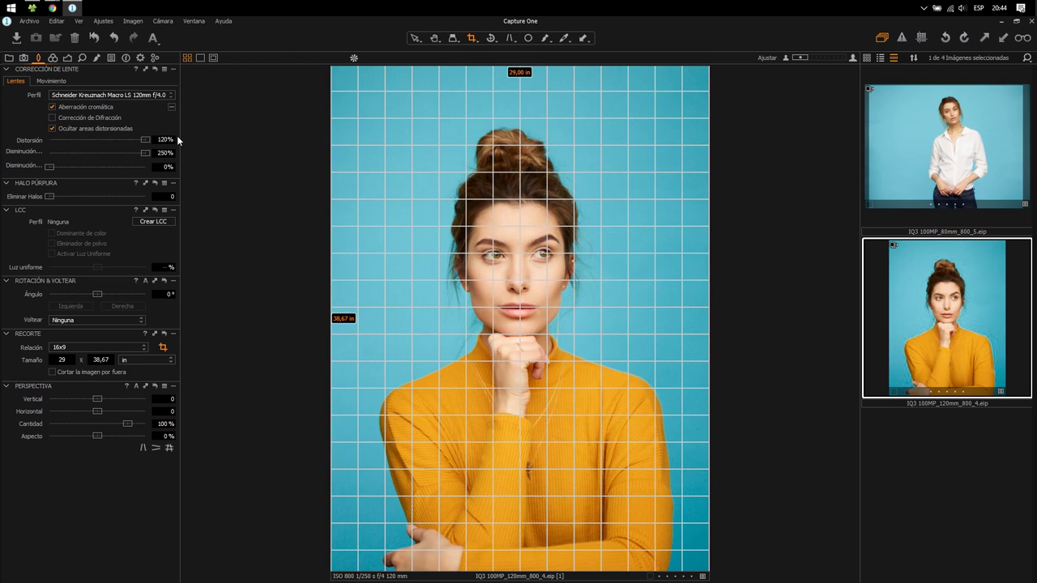
drag(49, 166, 18, 168)
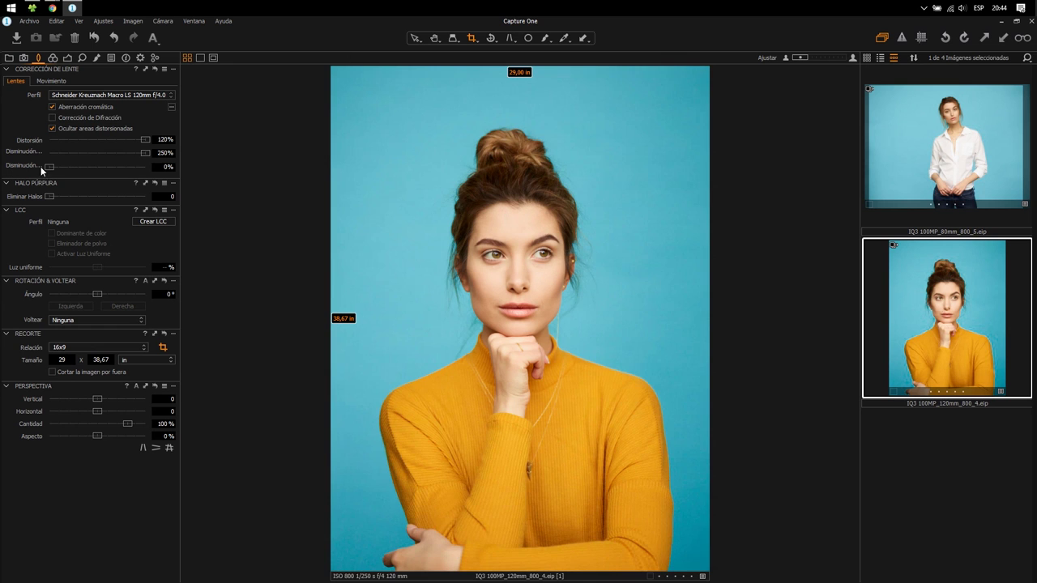
drag(146, 153, 2, 142)
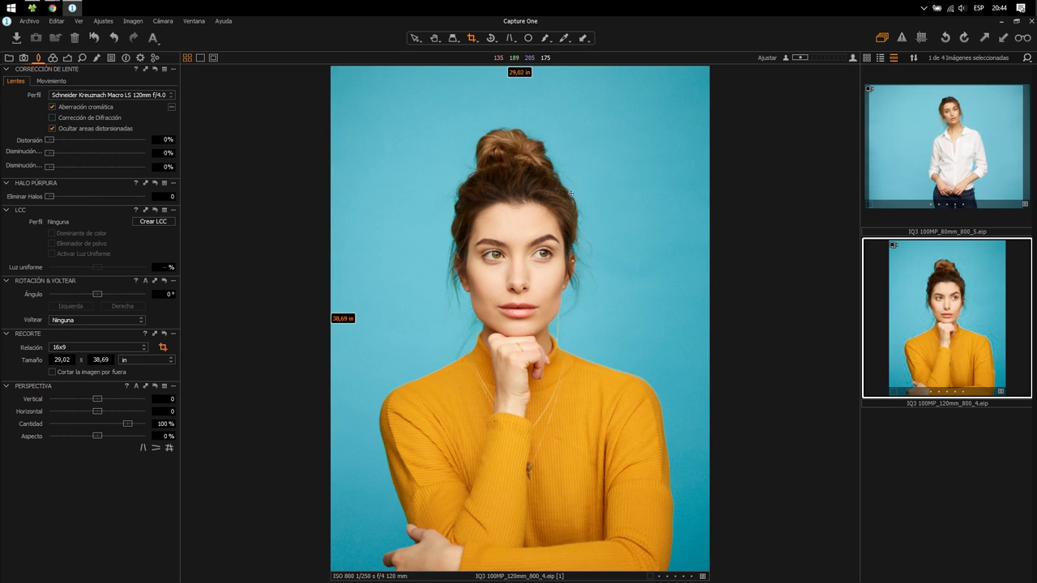
- Crop the portrait at 16x9 to about 29.03 x 16.33 in across its upper part and preview the crop
click(488, 196)
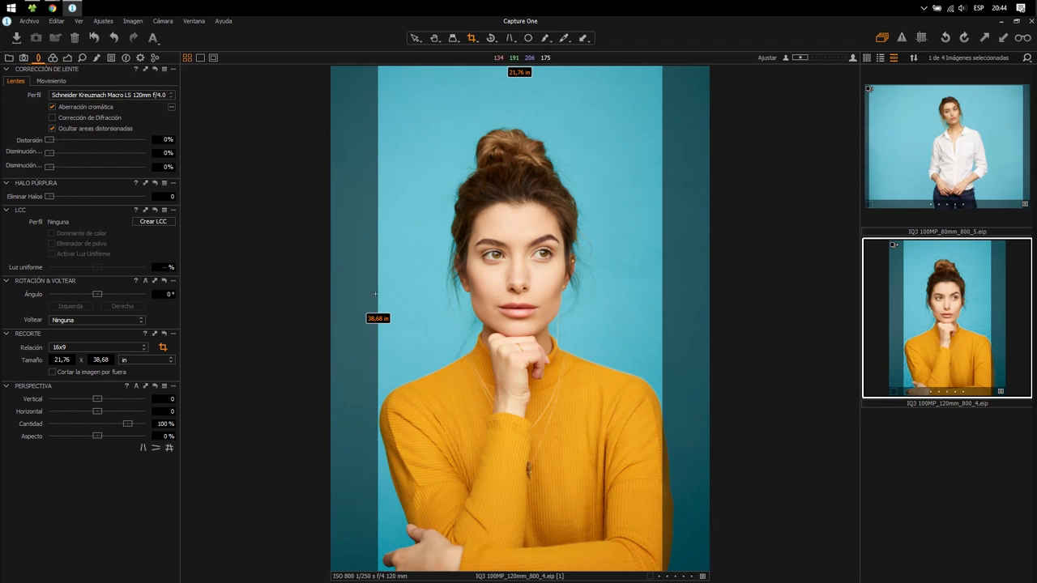
drag(345, 278, 710, 481)
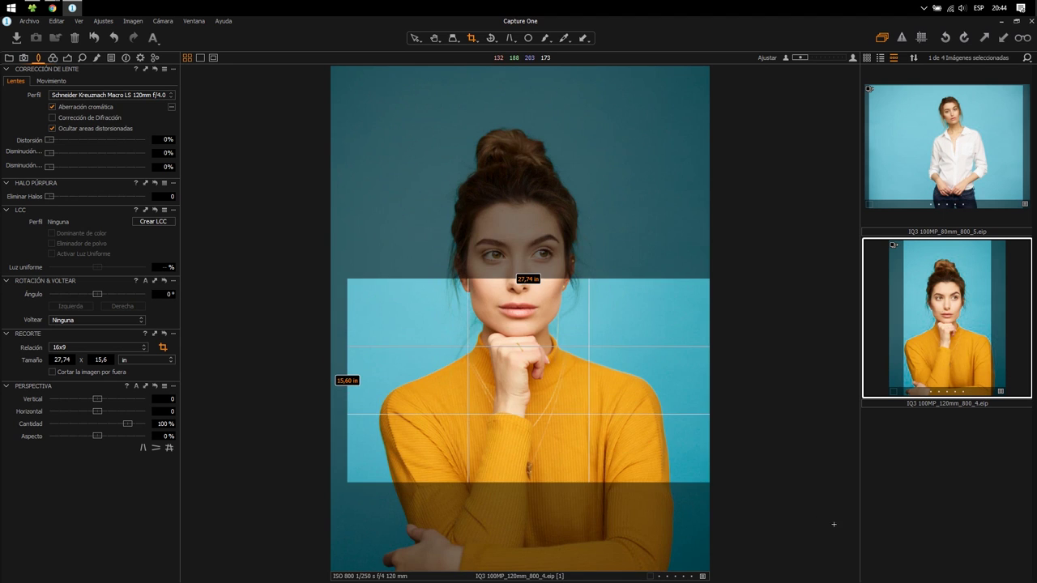
drag(517, 347, 502, 134)
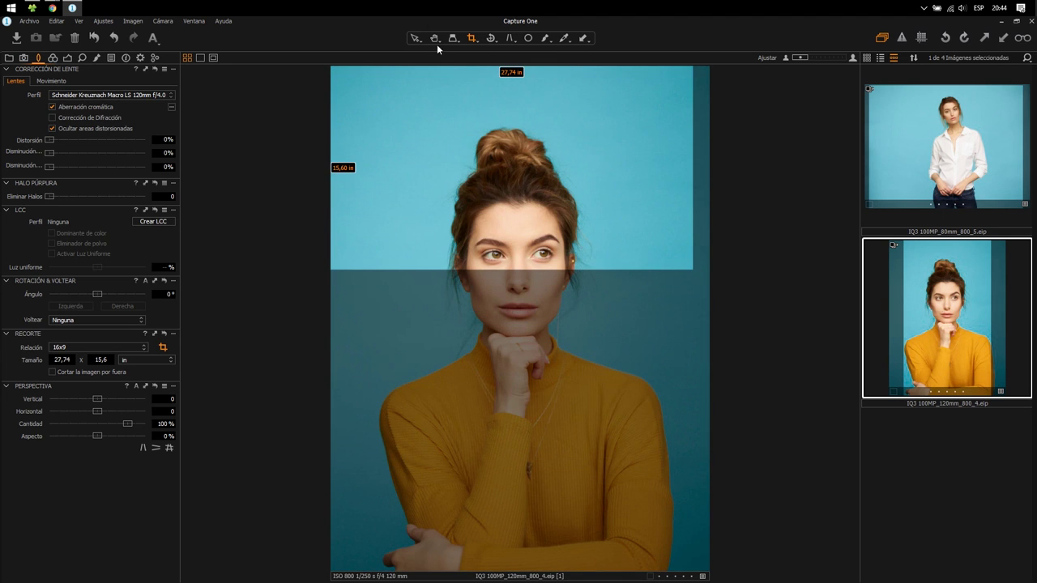
drag(692, 270, 748, 456)
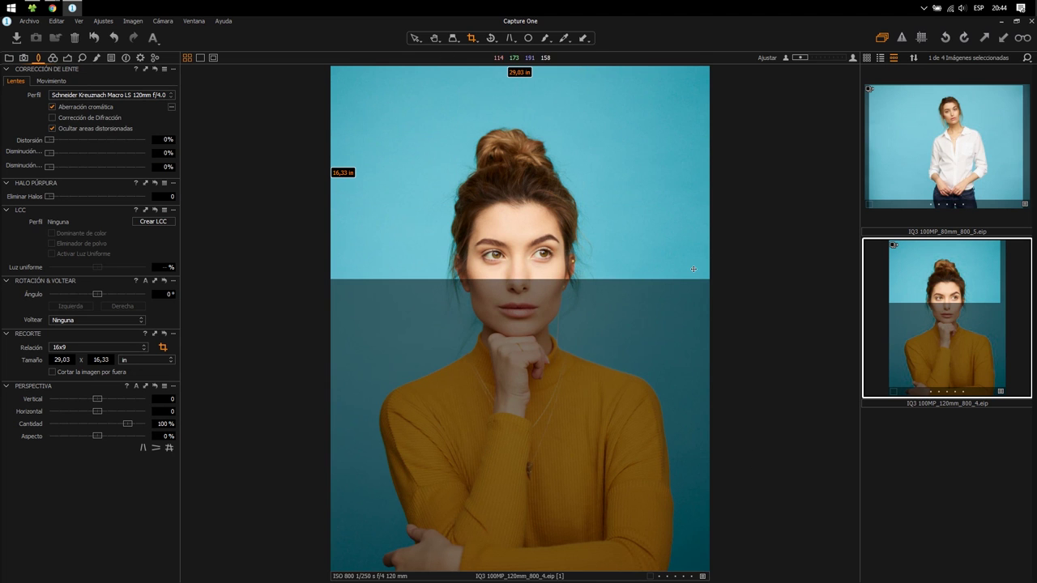
click(415, 38)
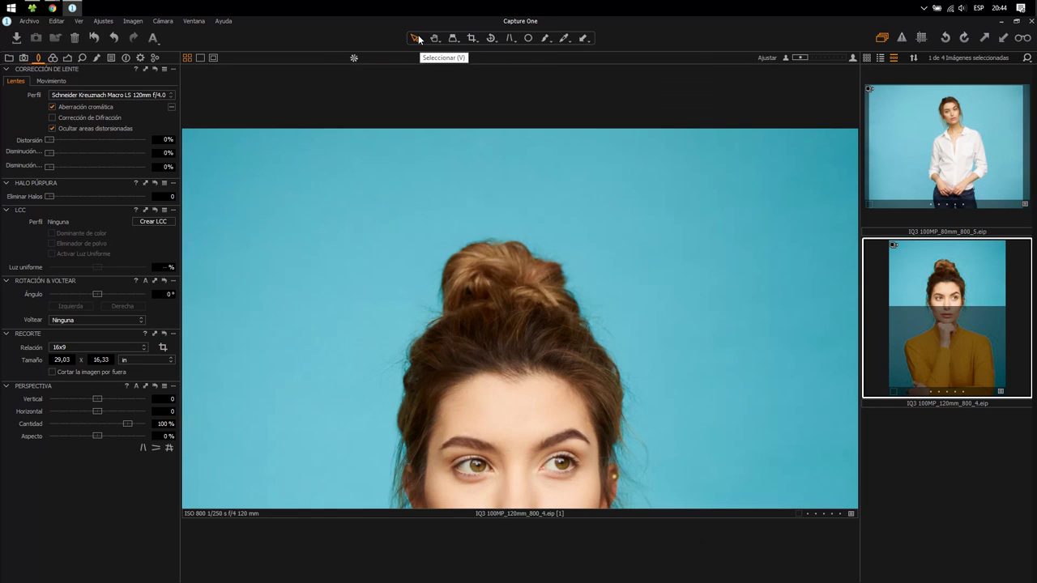
- Undo the 16x9 crop to restore the full portrait and return to the Select tool
click(472, 38)
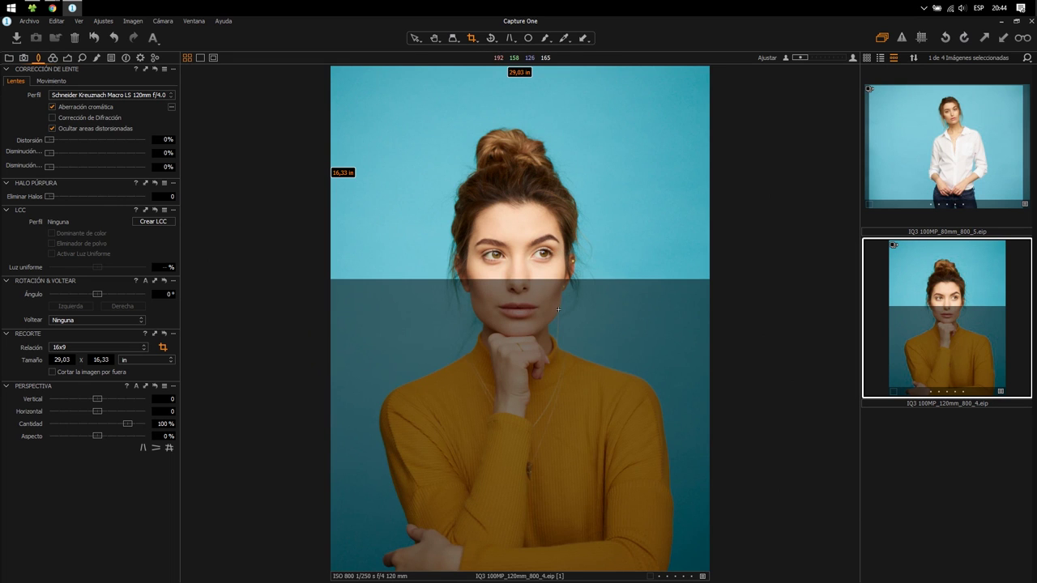
key(ctrl+z)
click(414, 38)
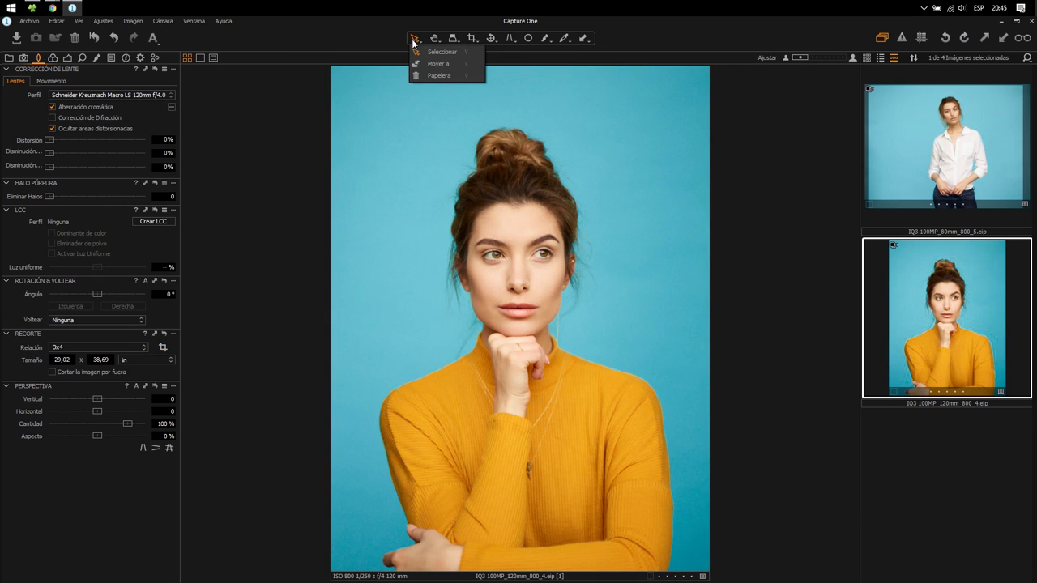
click(292, 161)
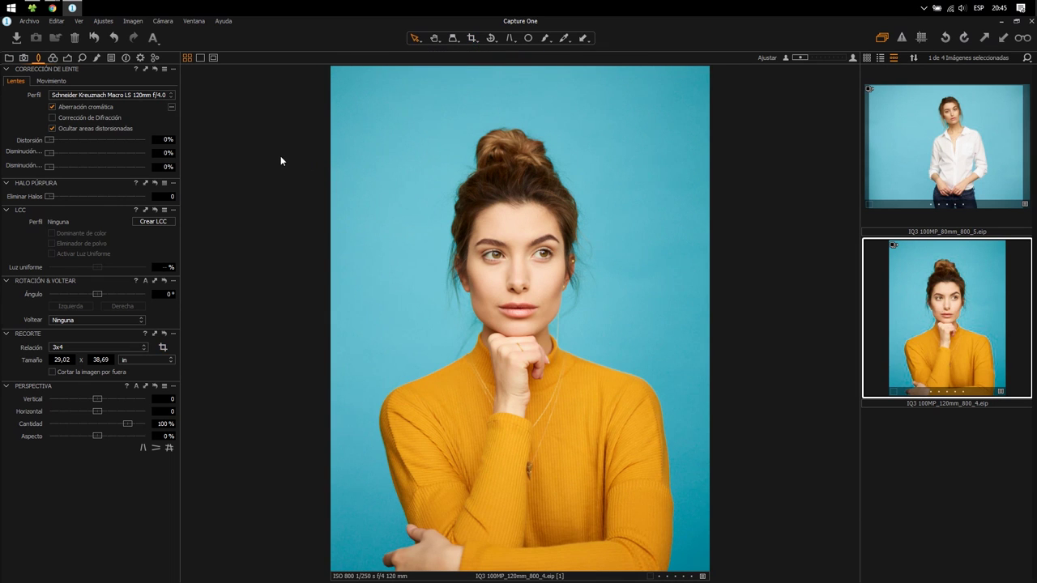
- Flip the portrait horizontally, keeping the rotation angle at 0°
drag(49, 138, 3, 146)
mouse_move(97, 295)
mouse_down()
mouse_move(43, 296)
mouse_move(148, 298)
mouse_move(51, 309)
mouse_move(116, 297)
mouse_move(58, 302)
mouse_move(85, 293)
mouse_up()
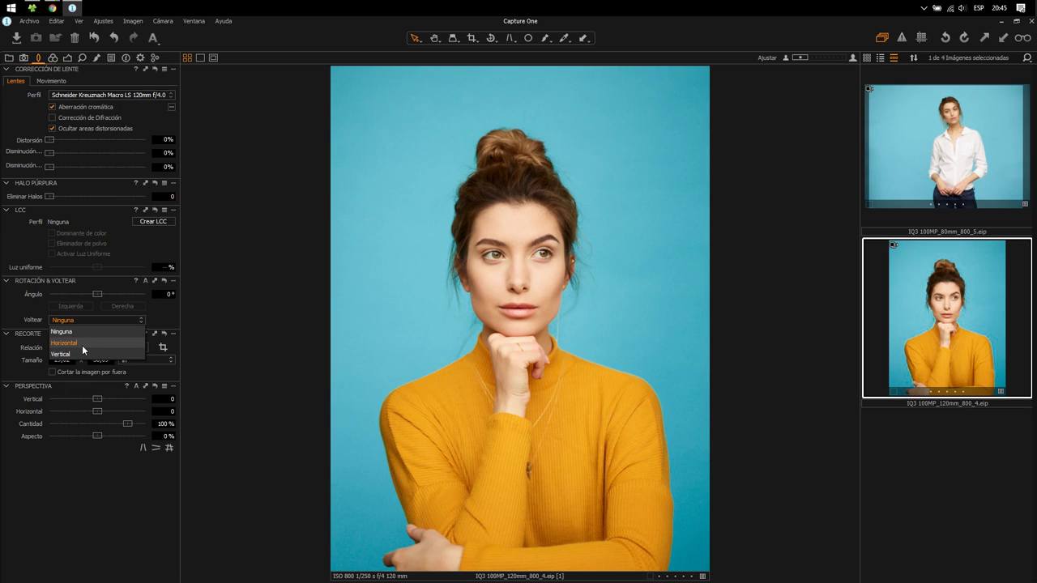
click(82, 345)
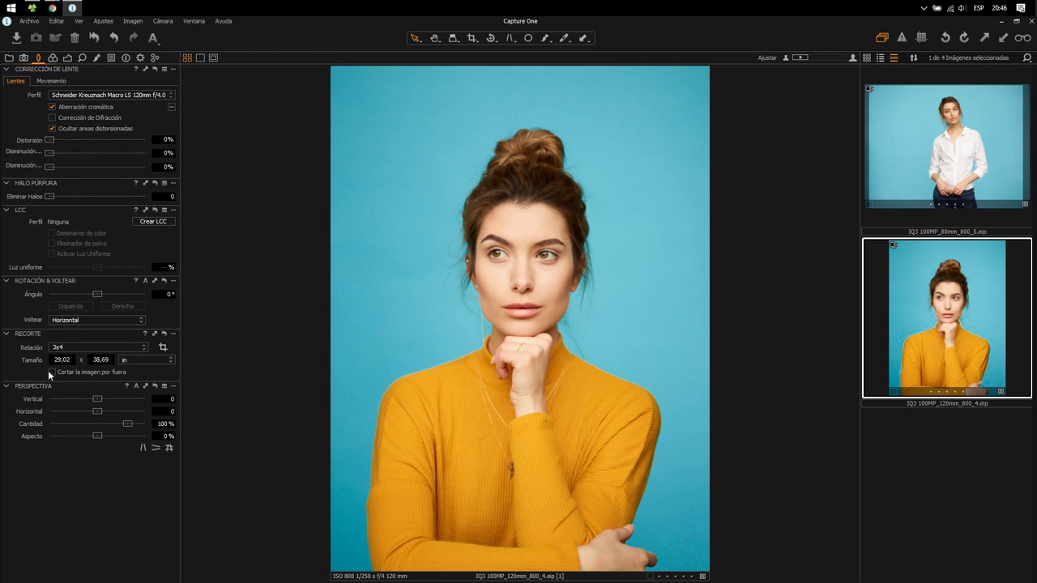
- Try a vertical perspective correction of about -36, reset it to 0, and check the lens movement settings
drag(97, 401, 73, 405)
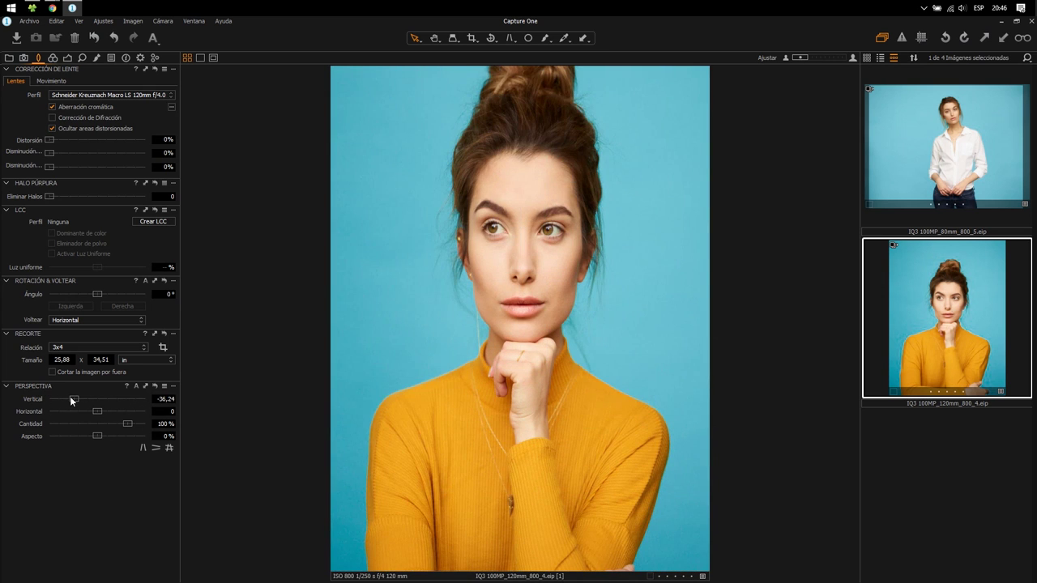
double_click(69, 396)
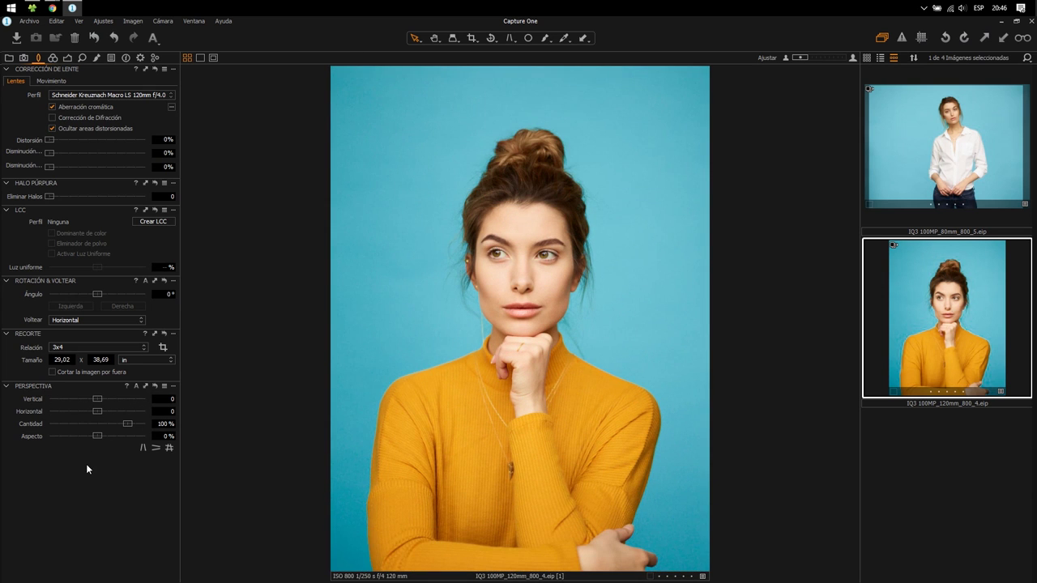
click(47, 81)
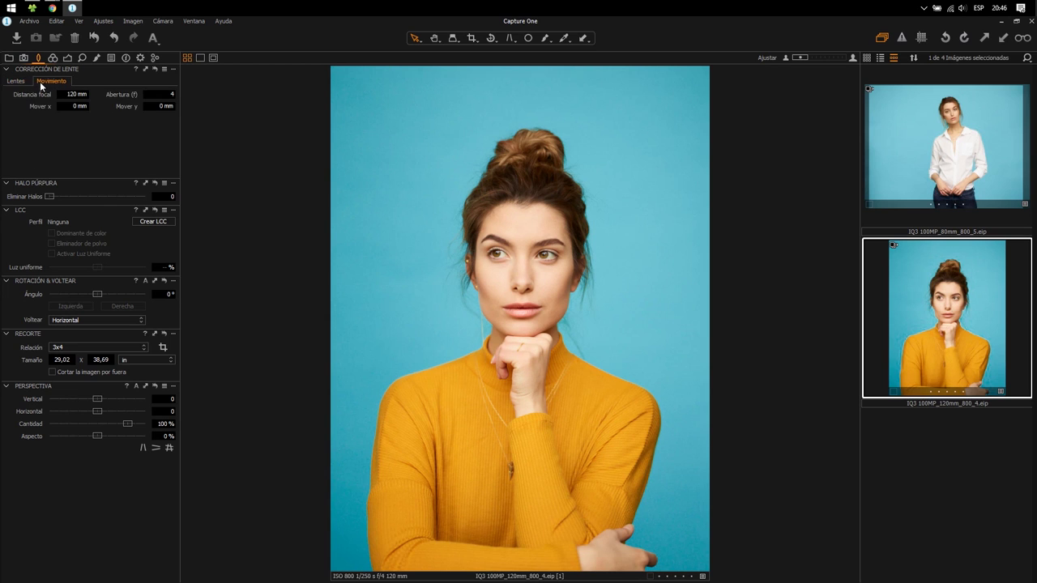
click(16, 81)
- Open the colour tools, review the ICC profile and curve options, and reset the white balance to the as-shot values
click(52, 58)
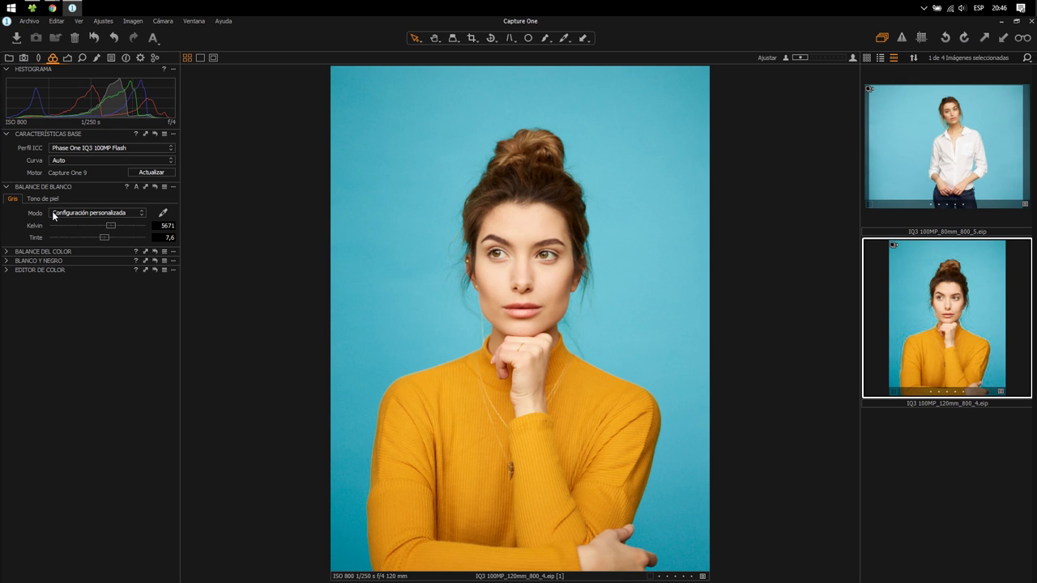
click(131, 149)
click(128, 157)
mouse_move(108, 225)
mouse_down()
mouse_move(87, 224)
mouse_move(111, 224)
mouse_up()
double_click(104, 237)
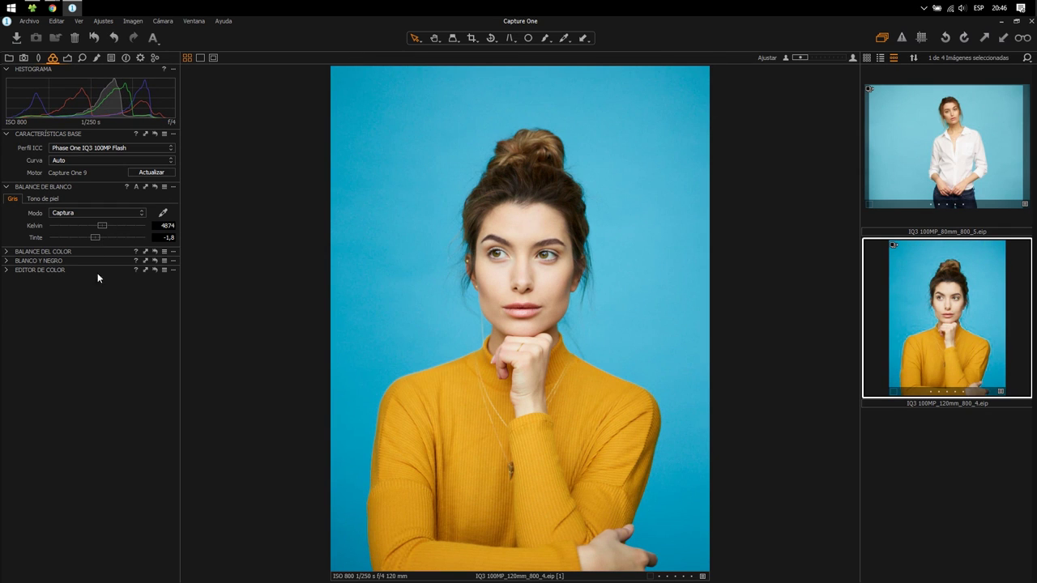
- Set a custom white balance with Kelvin 5215 and tint 7.2
click(103, 227)
key(ctrl+z)
key(ctrl+y)
key(ctrl+z)
drag(103, 228, 106, 228)
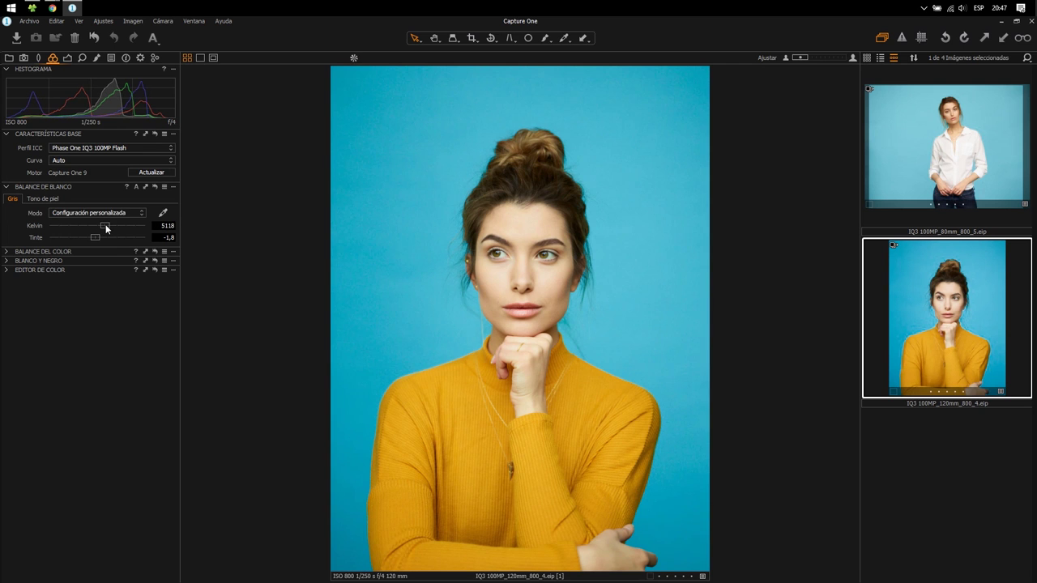
drag(93, 237, 102, 236)
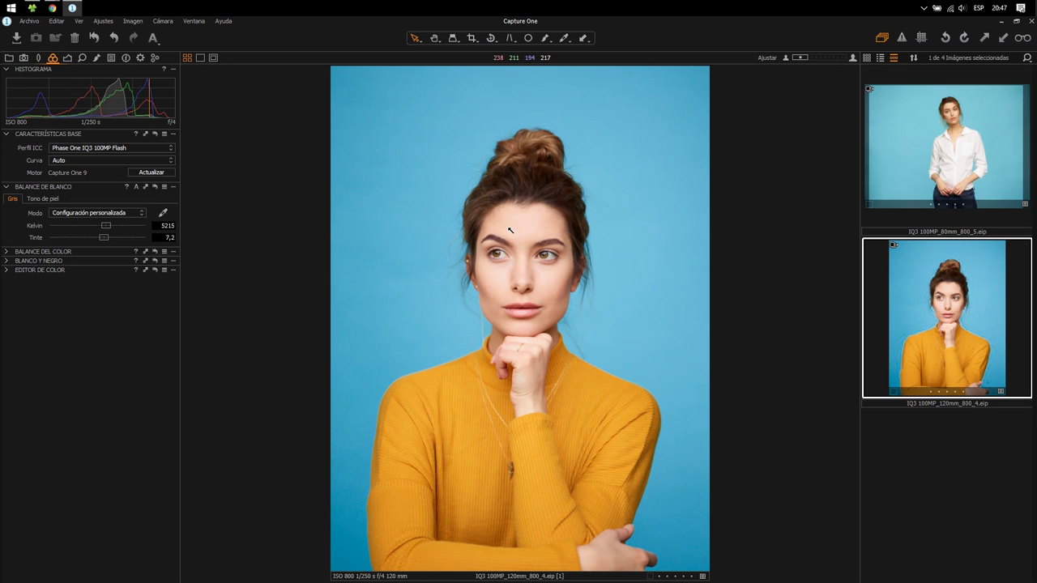
- Inspect the portrait's skin detail at 100% in the focus preview and return to the colour tools
click(416, 39)
click(424, 51)
click(82, 57)
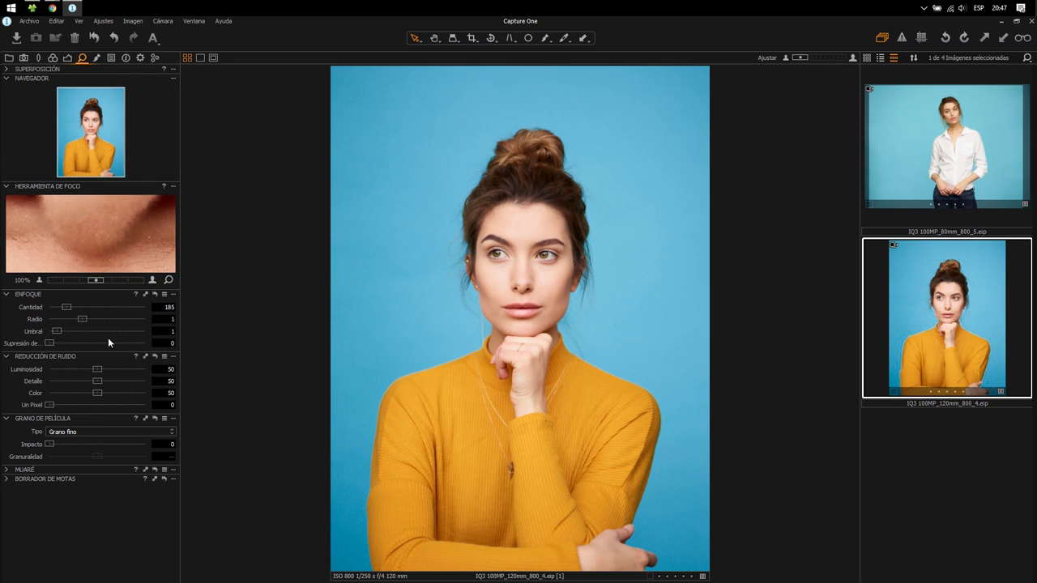
drag(110, 218, 110, 346)
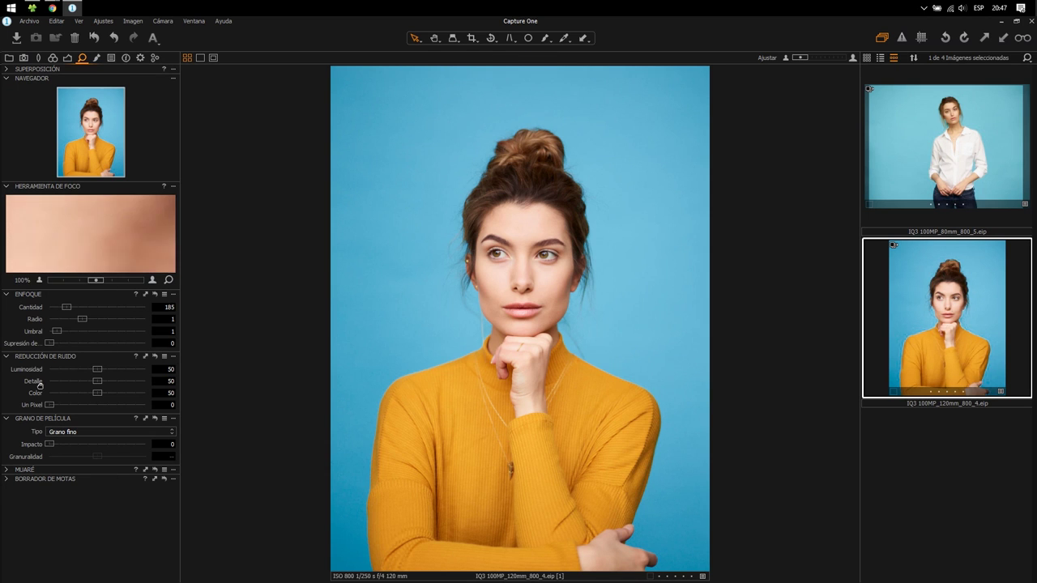
drag(92, 227, 1, 112)
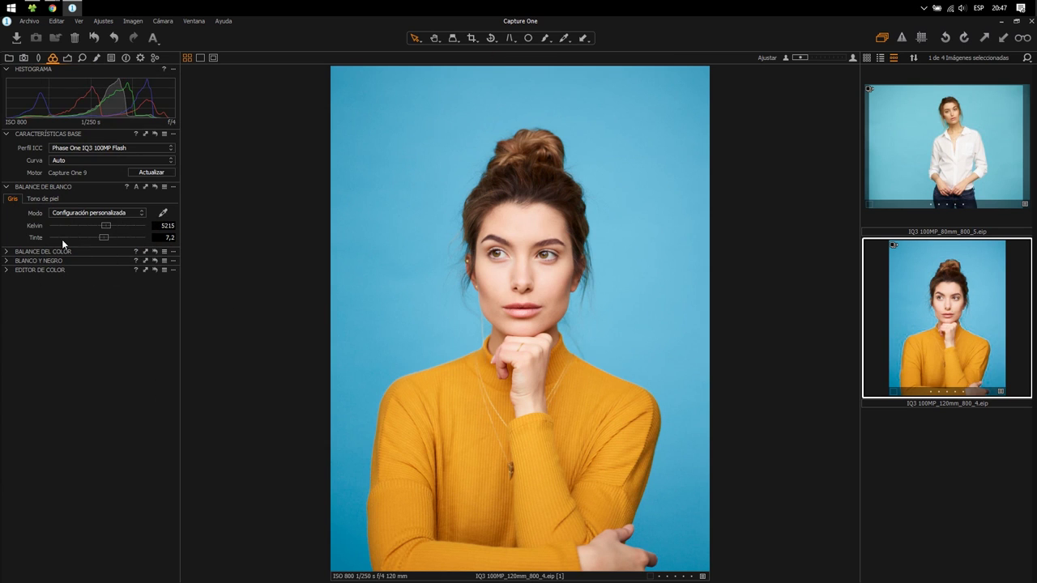
- Tint the portrait's shadows strongly blue with the three-way colour balance
click(4, 252)
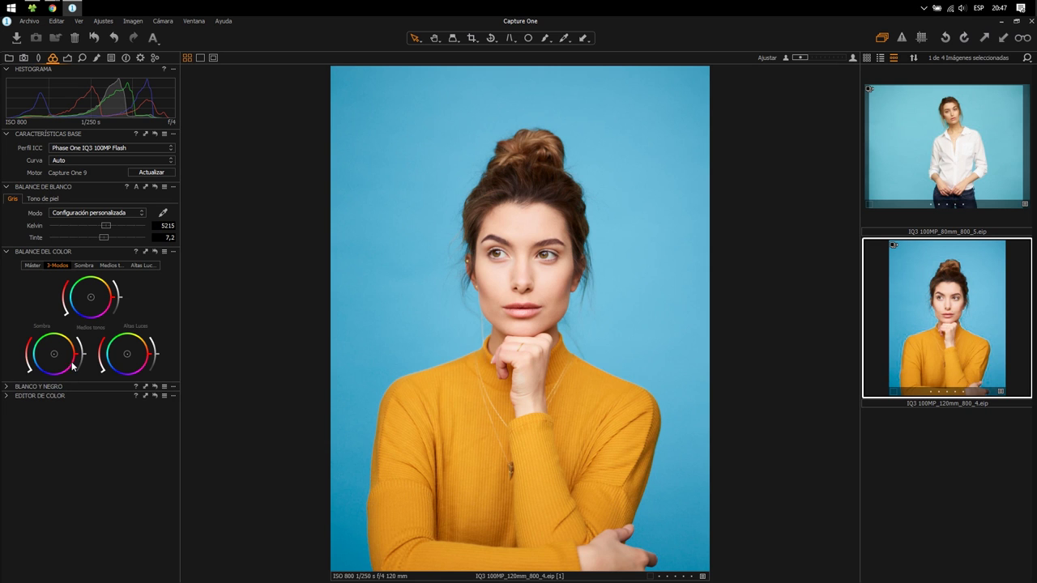
drag(45, 371, 30, 367)
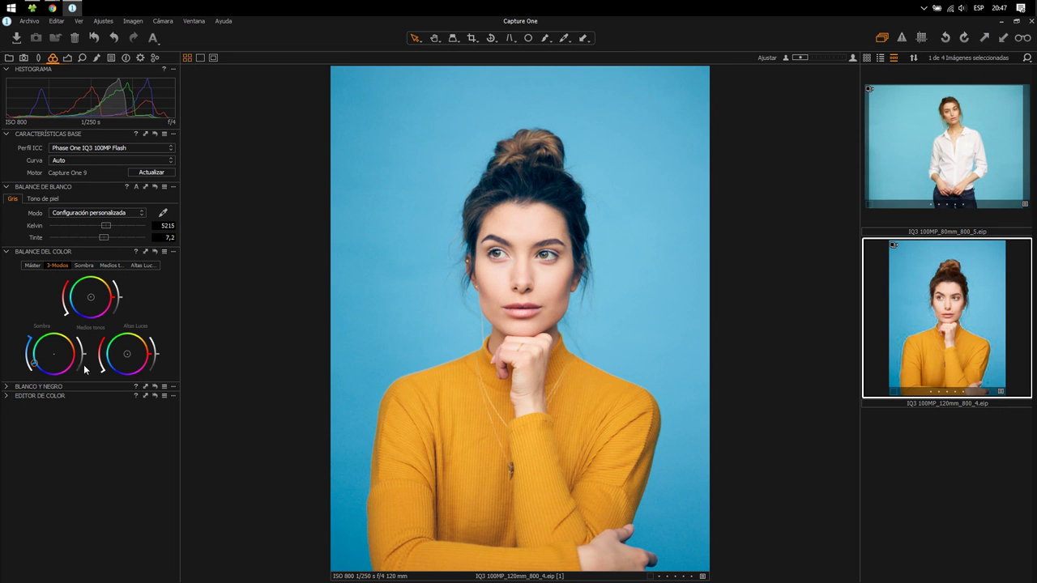
- Tint the portrait's highlights orange and its shadows a moderate violet-blue in the colour balance, and display the midtones wheel
mouse_move(139, 363)
mouse_down()
mouse_move(162, 345)
mouse_move(163, 304)
mouse_move(160, 352)
mouse_move(128, 359)
mouse_move(134, 349)
mouse_up()
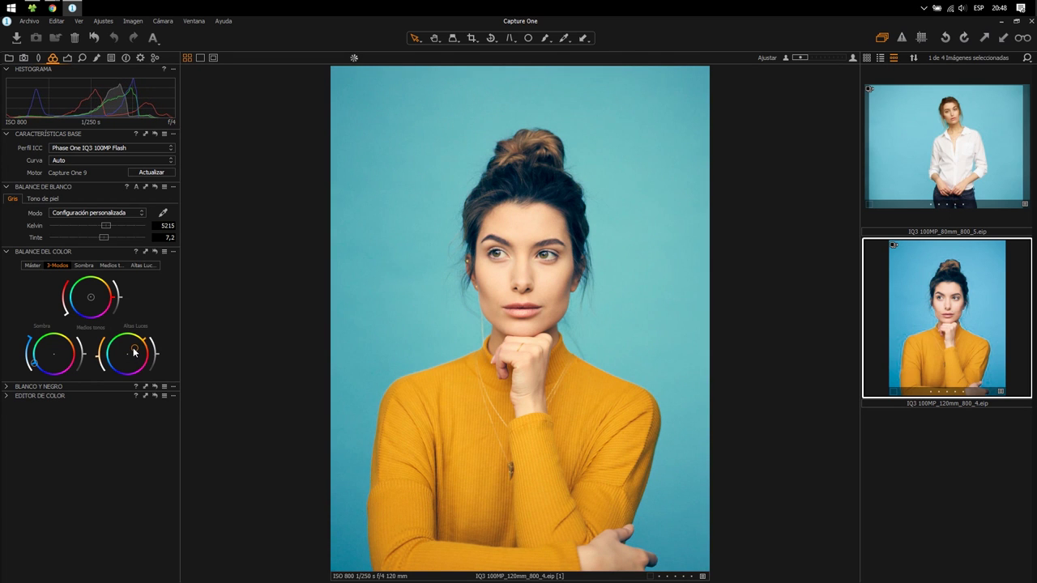
drag(31, 365, 51, 378)
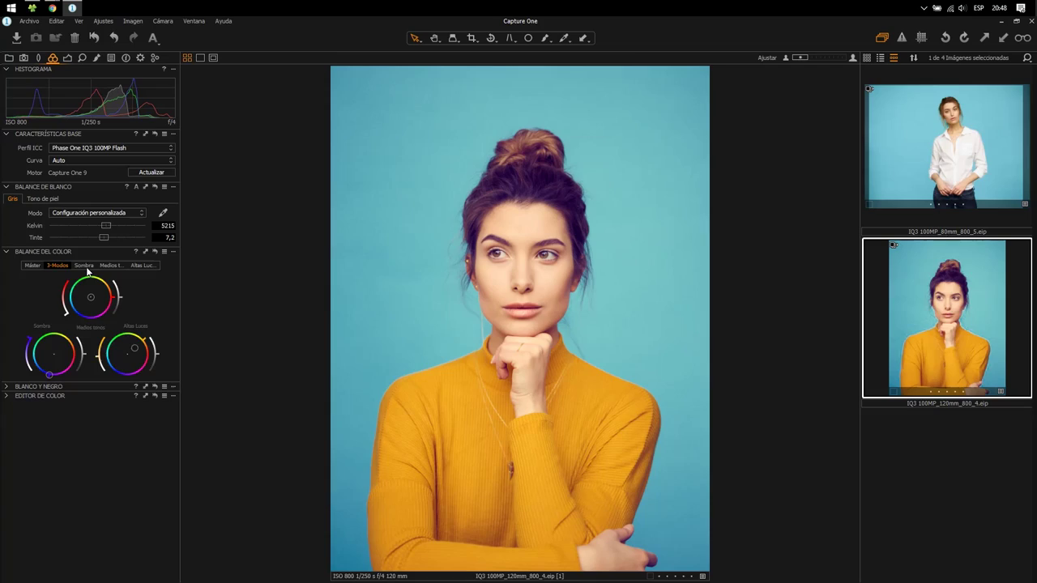
click(85, 267)
mouse_move(81, 371)
mouse_down()
mouse_move(84, 343)
mouse_move(85, 354)
mouse_move(66, 335)
mouse_move(84, 348)
mouse_move(130, 344)
mouse_move(73, 353)
mouse_up()
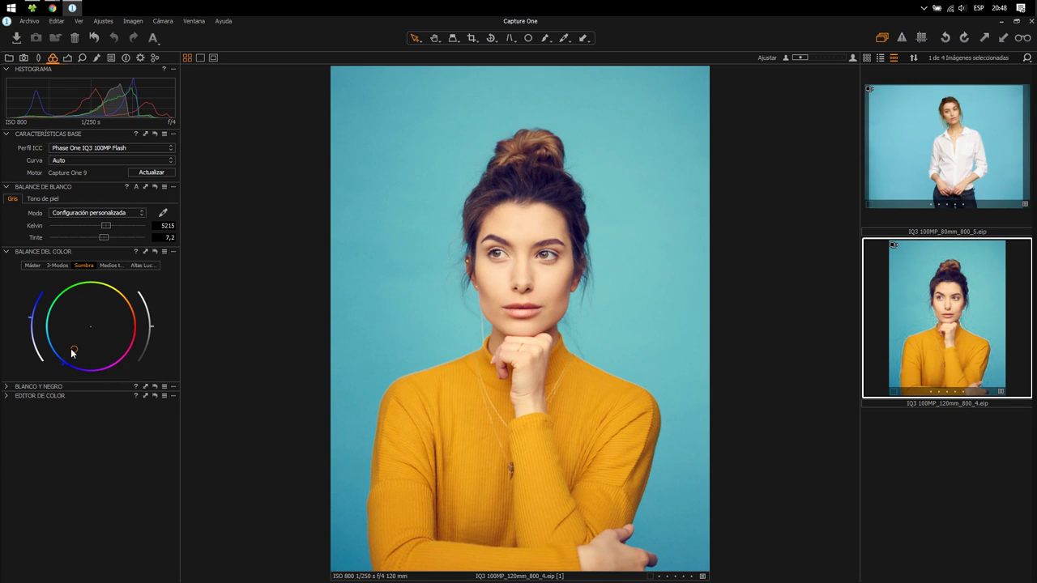
click(105, 267)
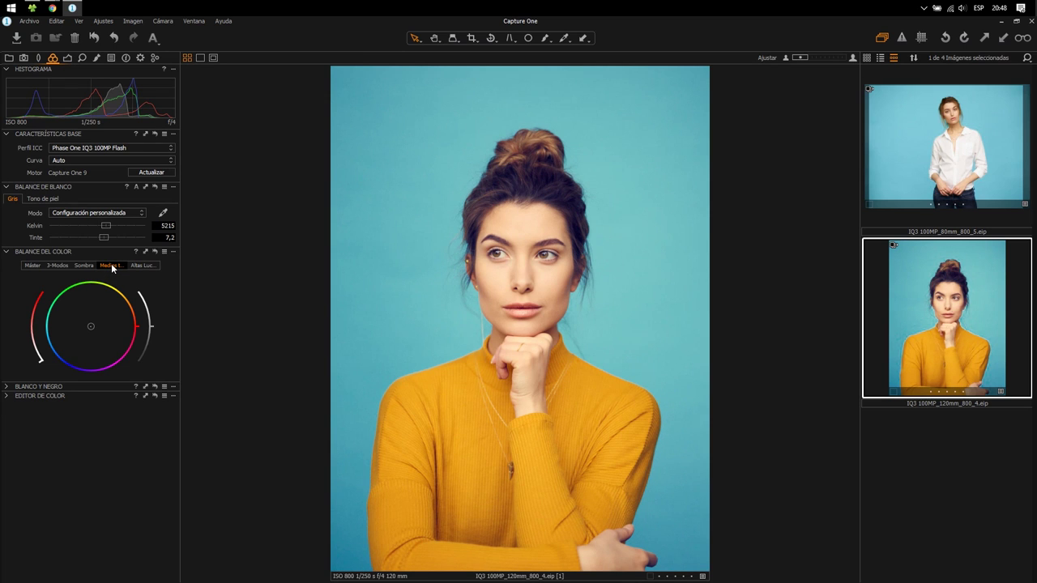
- Open the basic Color Editor, try both saturation extremes on the magenta range, reset it and select the yellow range
click(6, 388)
click(6, 388)
click(8, 397)
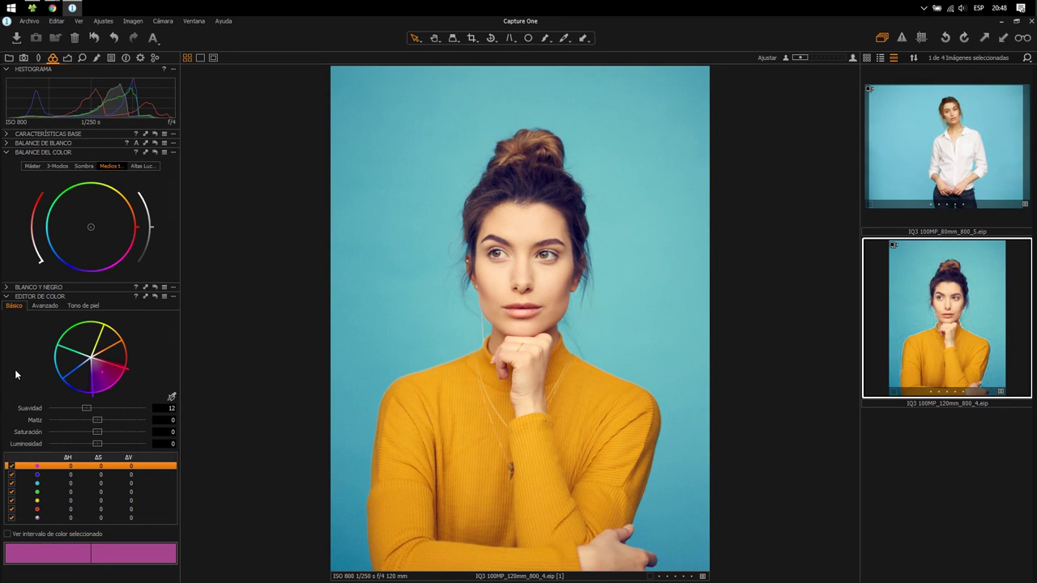
drag(96, 432, 43, 431)
double_click(47, 433)
drag(94, 433, 146, 431)
double_click(146, 432)
click(104, 346)
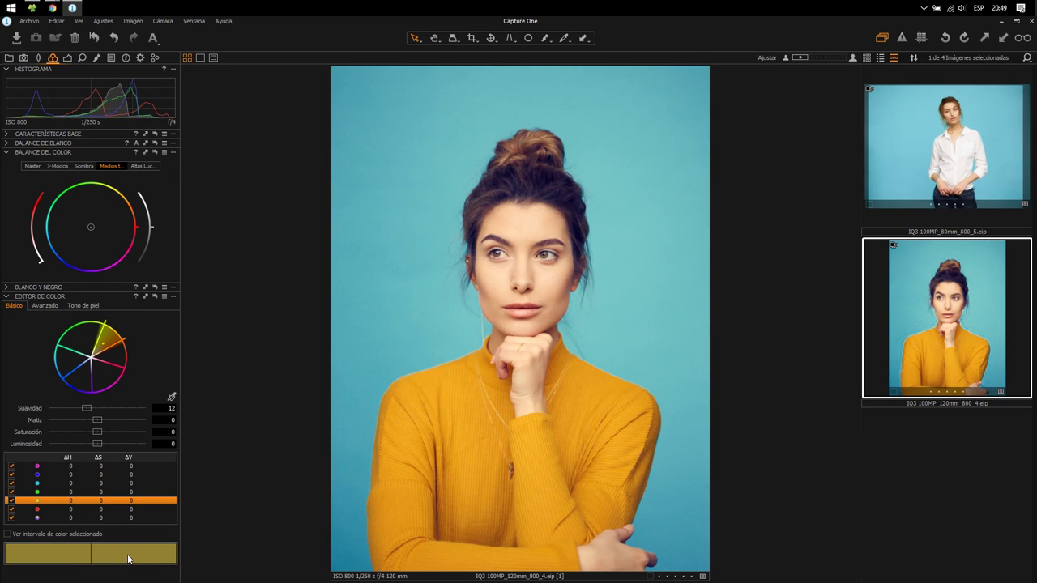
- Sample the forehead's skin tone for the Color Editor and set that range's saturation to -9.8 and luminosity to -10
click(171, 398)
click(524, 220)
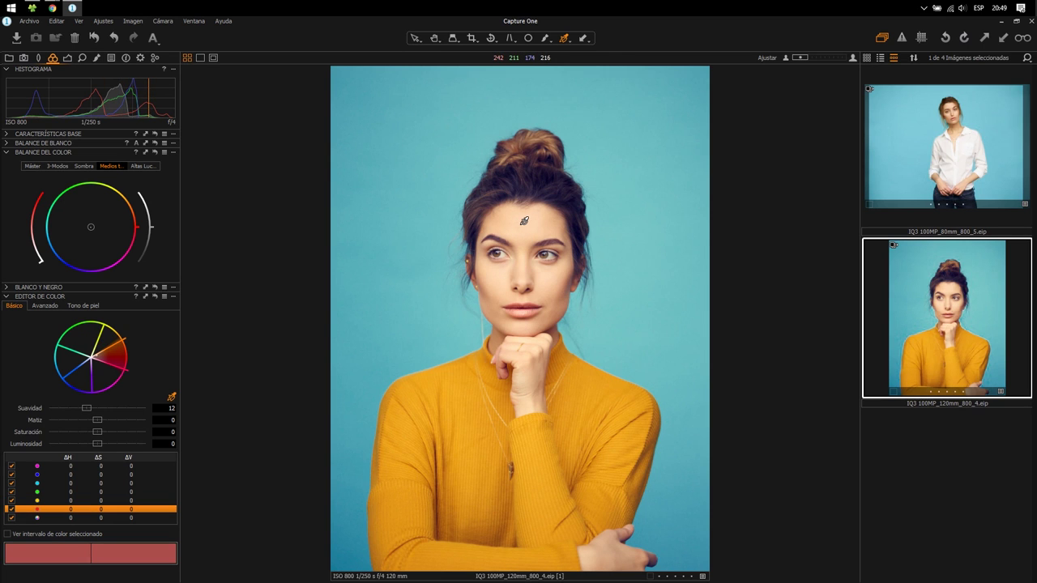
drag(84, 408, 220, 396)
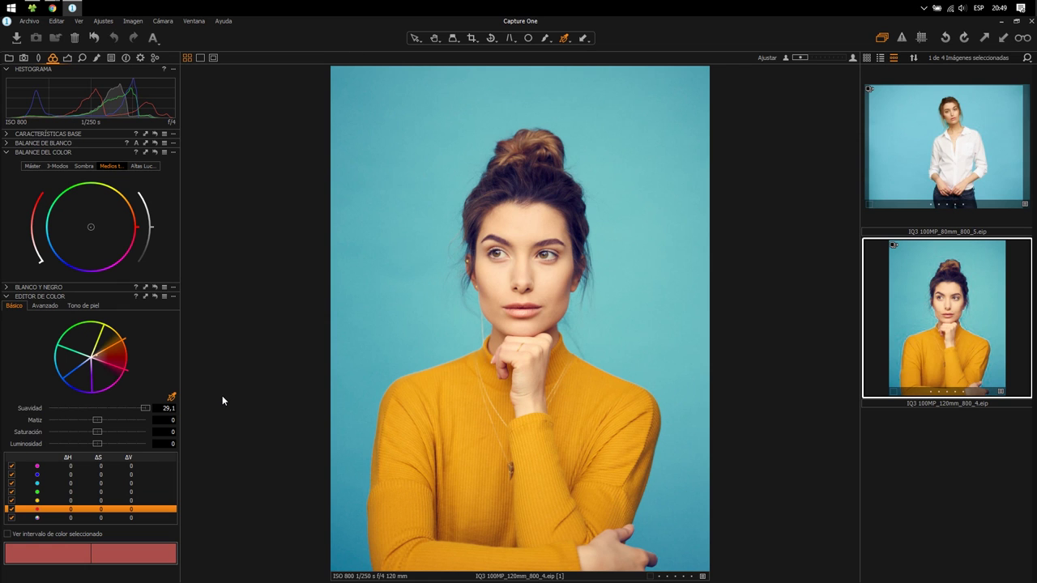
double_click(145, 408)
drag(106, 432, 183, 427)
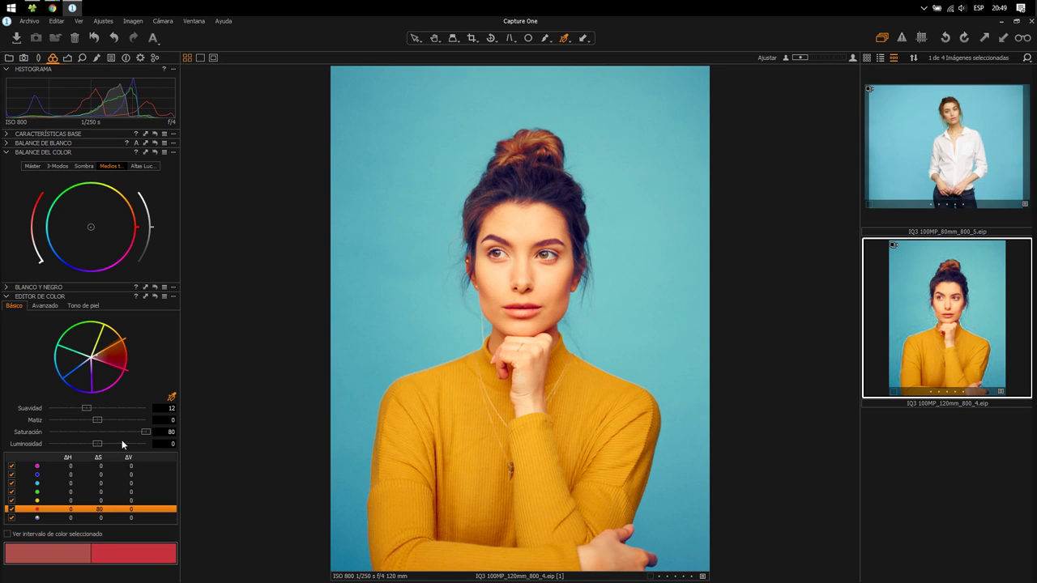
drag(146, 433, 129, 432)
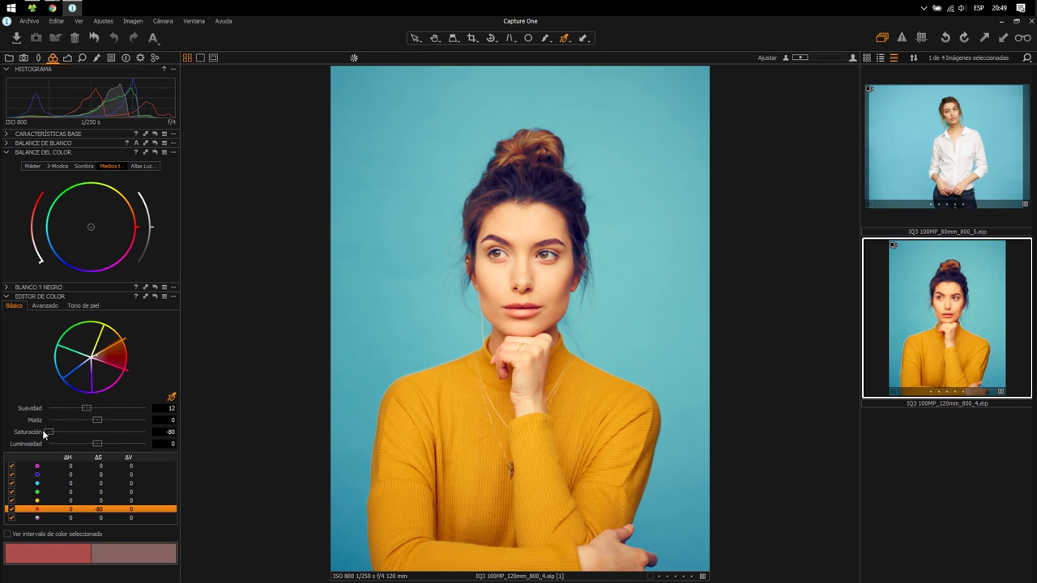
drag(47, 432, 90, 430)
drag(97, 443, 50, 444)
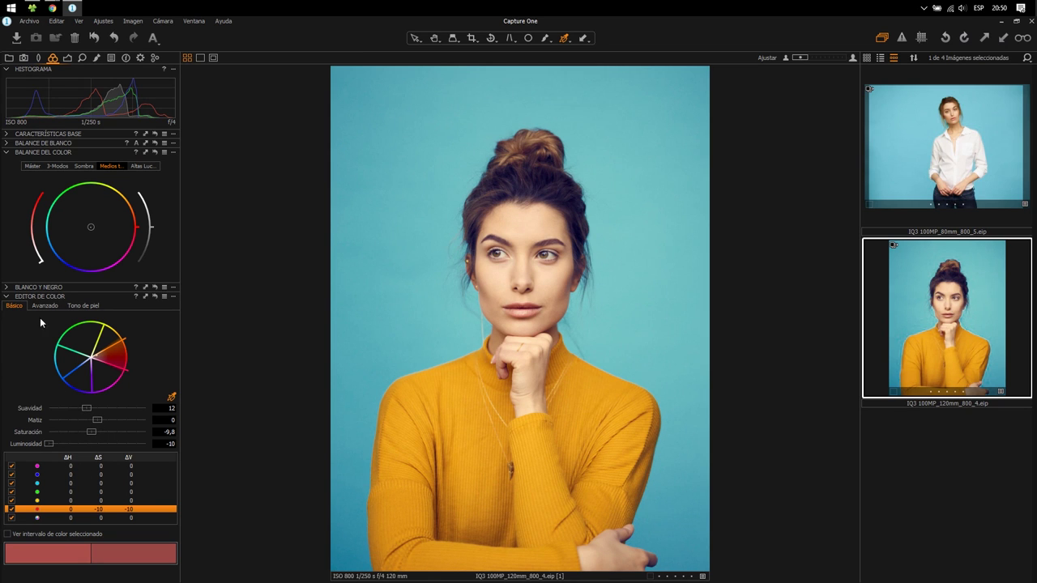
click(5, 297)
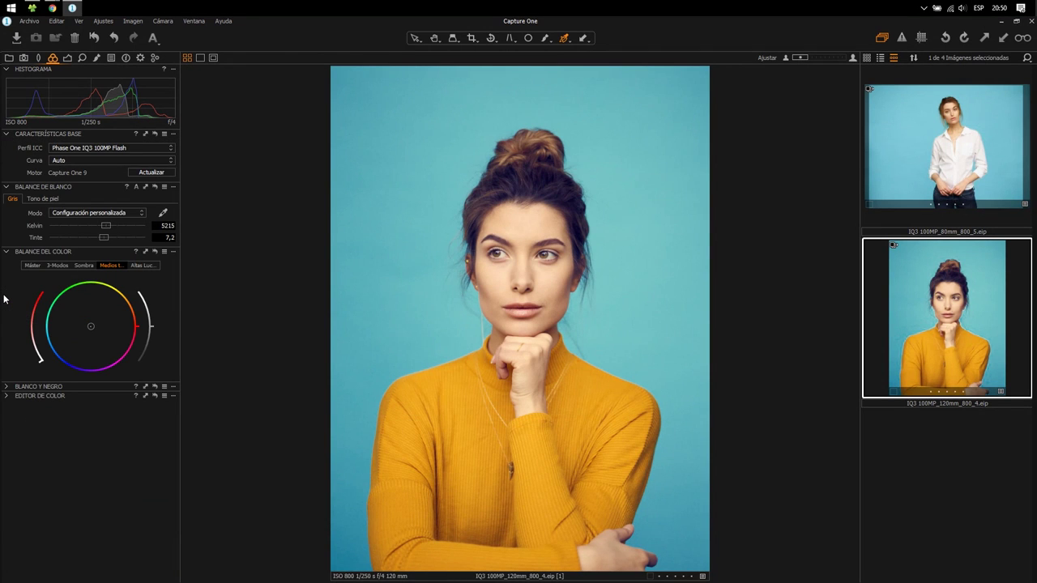
click(6, 252)
- Set the High Dynamic Range highlights recovery to 19 in the exposure tools
click(68, 58)
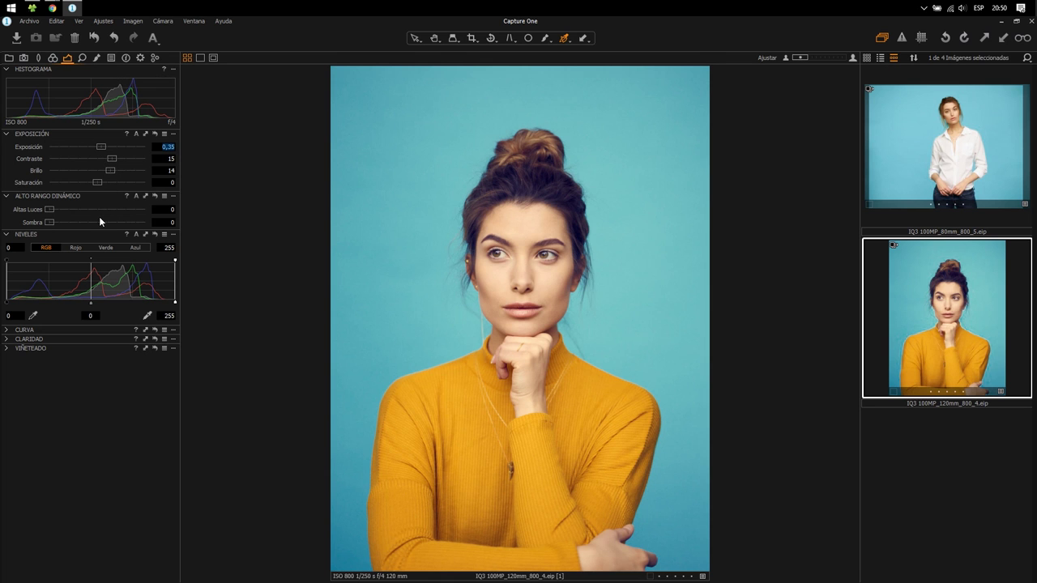
click(47, 212)
drag(47, 213, 12, 237)
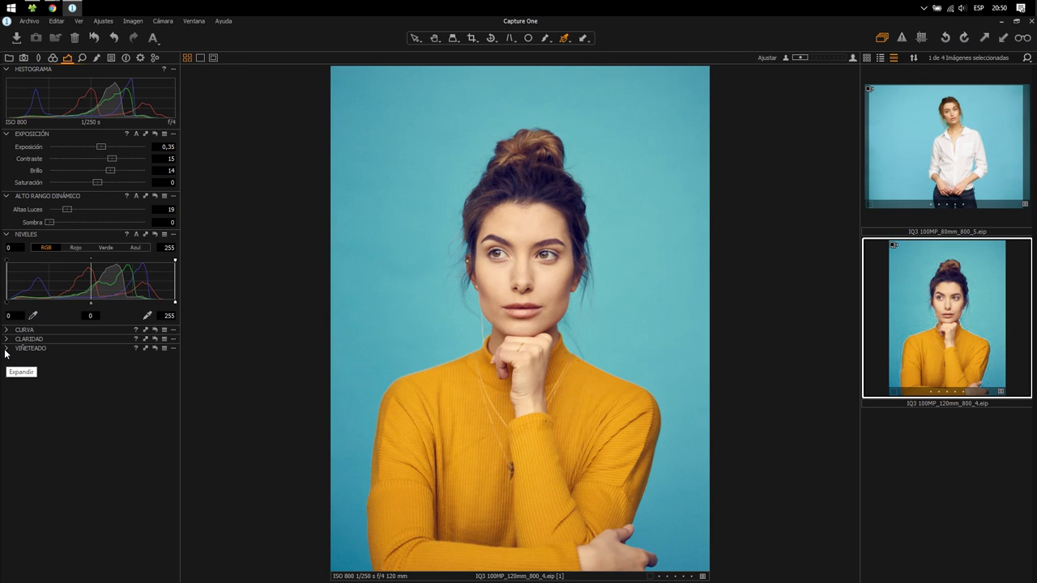
- Frame the eye at 100% in the focus preview and set the sharpening amount to 294 with halo suppression at 0
click(81, 59)
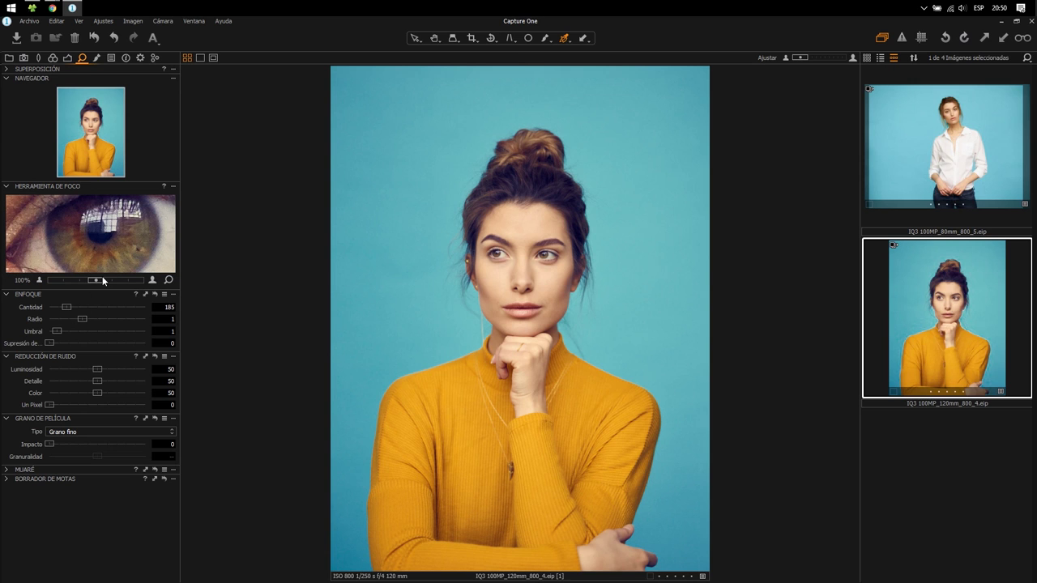
drag(102, 276, 99, 278)
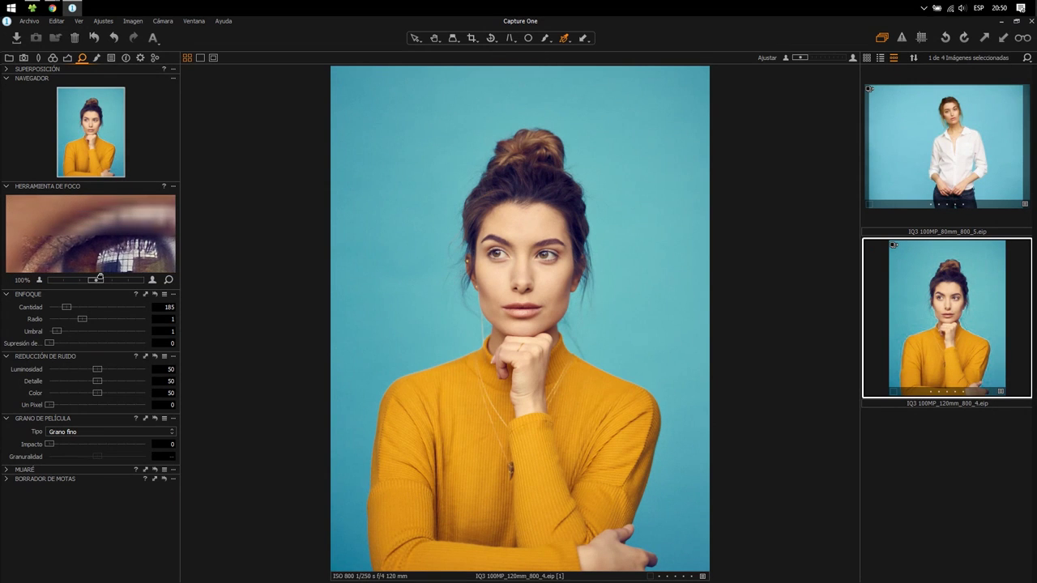
drag(113, 230, 105, 222)
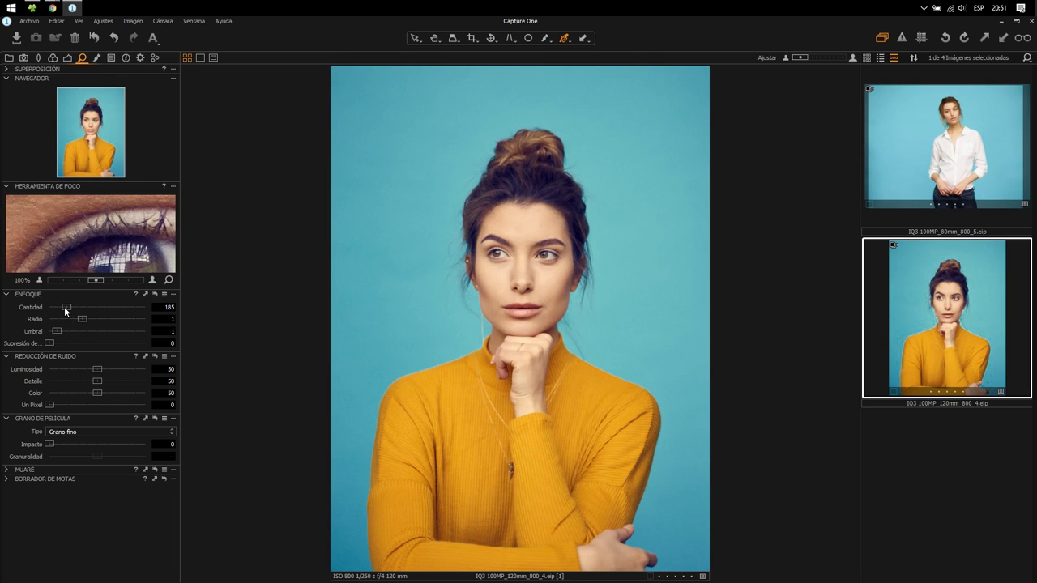
drag(65, 307, 28, 305)
mouse_move(53, 310)
mouse_down()
mouse_move(163, 309)
mouse_move(86, 315)
mouse_move(99, 329)
mouse_move(132, 326)
mouse_move(28, 329)
mouse_move(55, 328)
mouse_up()
drag(45, 345, 222, 359)
drag(142, 342, 2, 361)
- Switch to the Windows Task Manager, check the CPU performance and minimise it
click(194, 21)
click(228, 183)
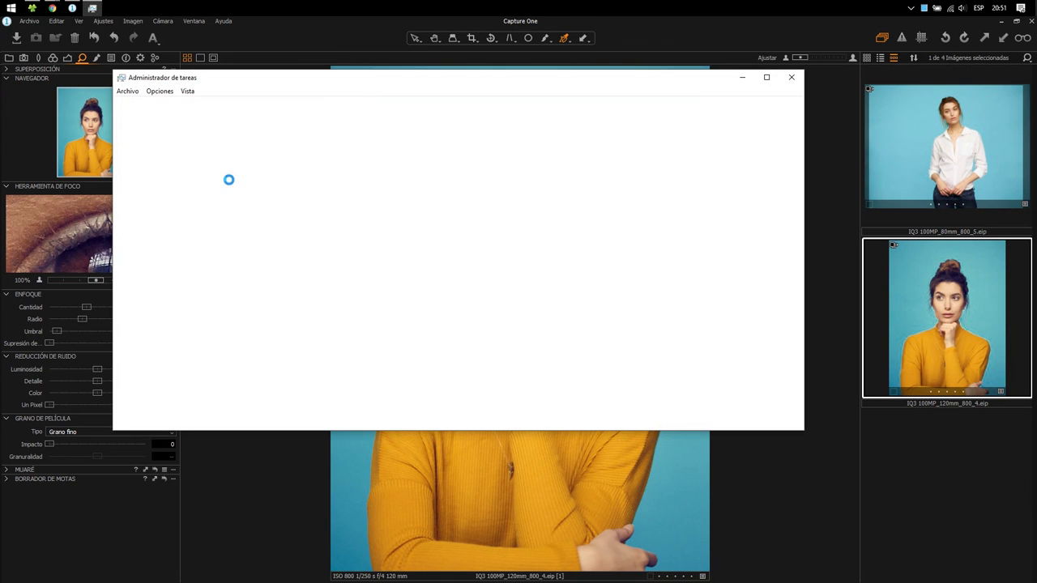
click(156, 105)
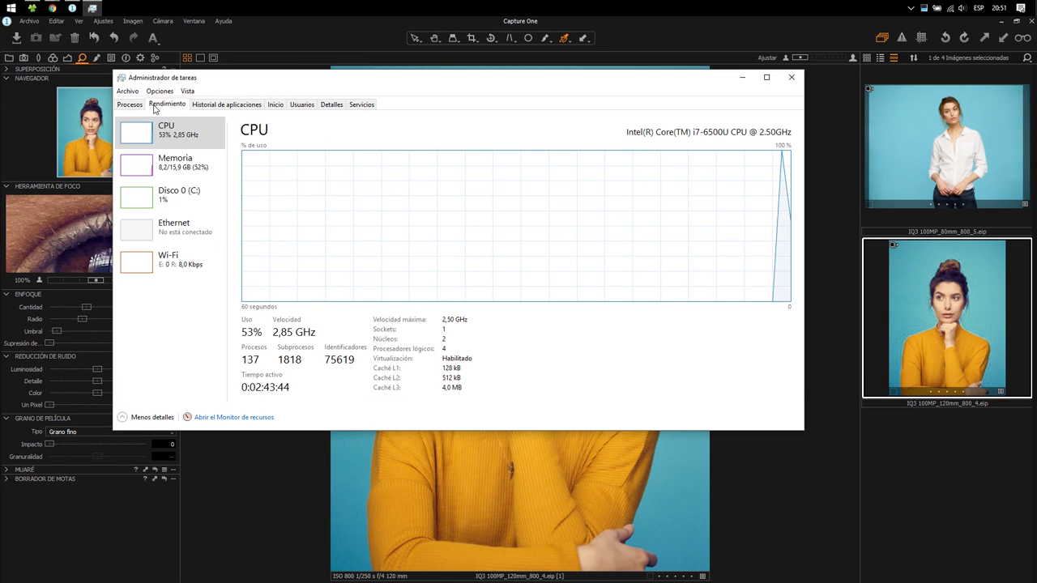
click(740, 79)
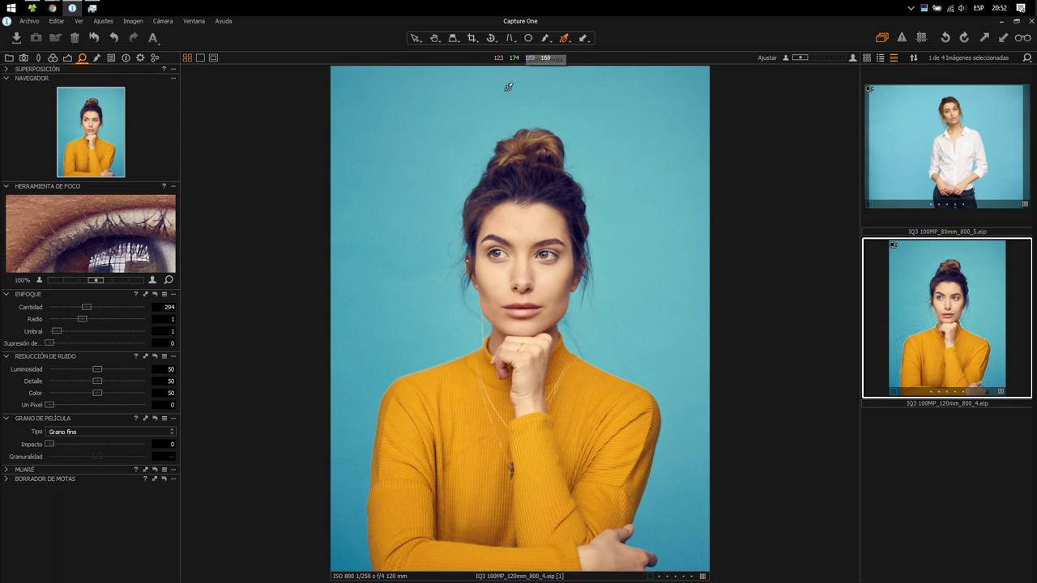
- Activate the Select tool and magnify the portrait to 100% around the lips
click(414, 38)
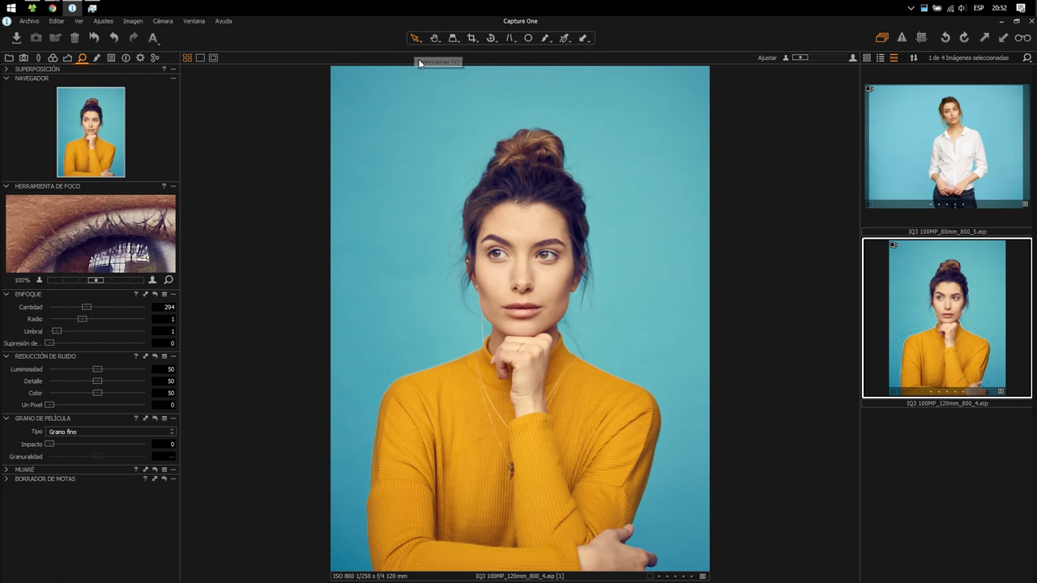
right_click(517, 230)
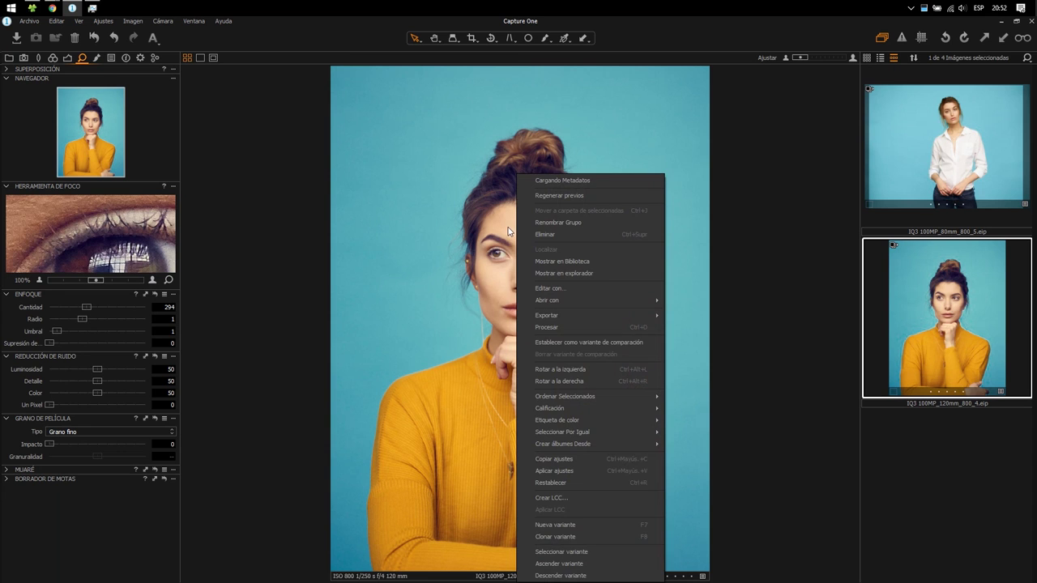
click(510, 230)
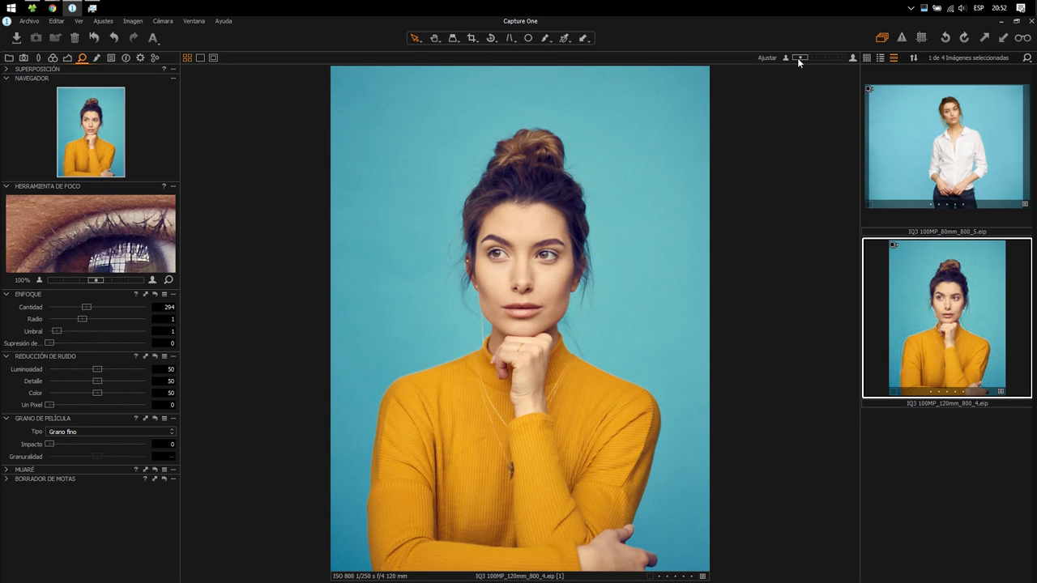
mouse_move(798, 57)
mouse_down()
mouse_move(843, 63)
mouse_move(816, 60)
mouse_up()
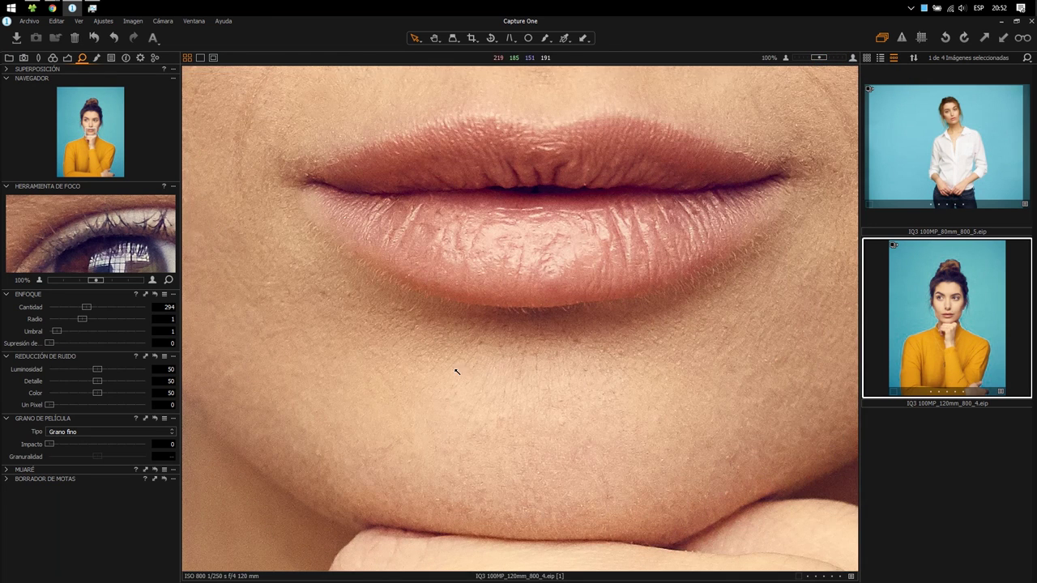
- Examine the sharpened cheeks, nose and lips at 100% with the Pan tool and return to the fitted view
click(434, 39)
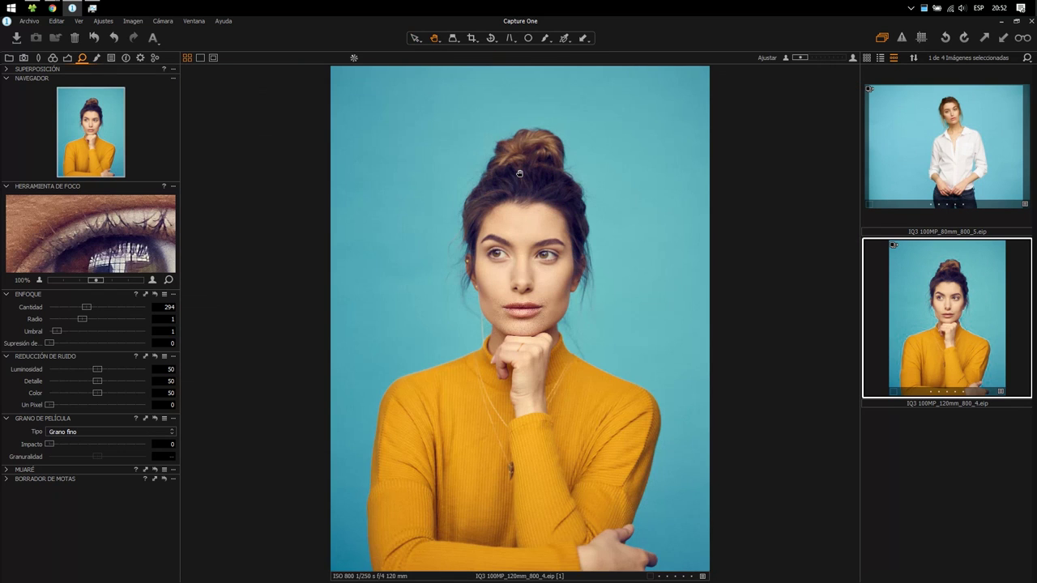
click(520, 175)
click(531, 244)
drag(641, 338, 430, 203)
drag(514, 351, 440, 143)
drag(378, 310, 518, 142)
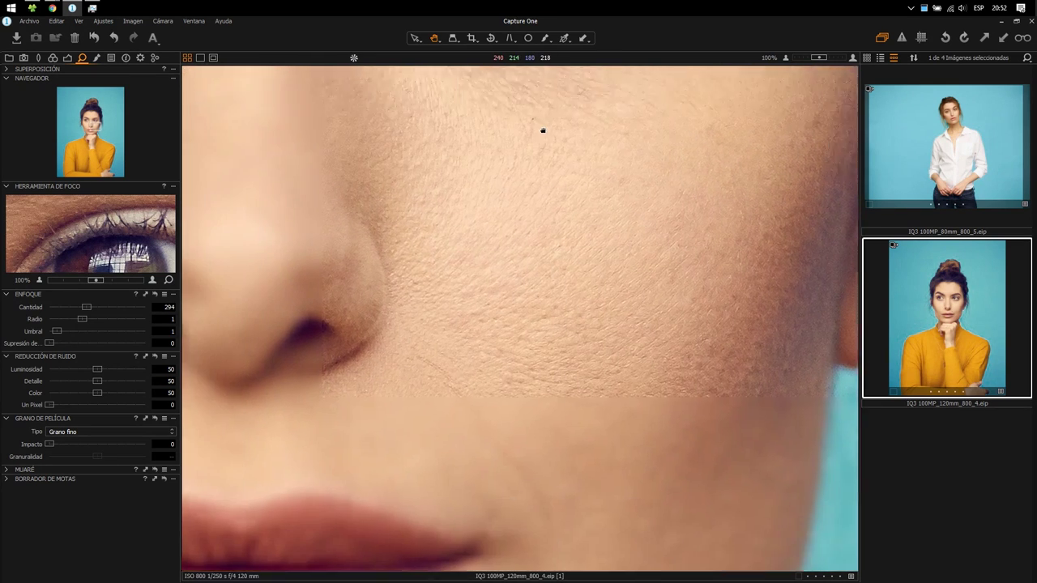
drag(562, 322, 566, 120)
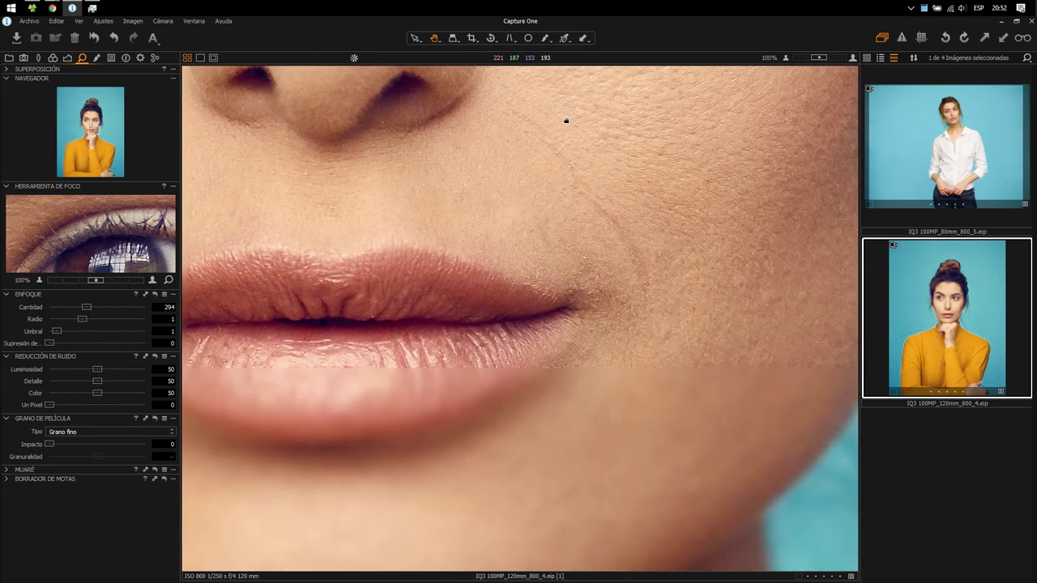
drag(452, 218, 641, 198)
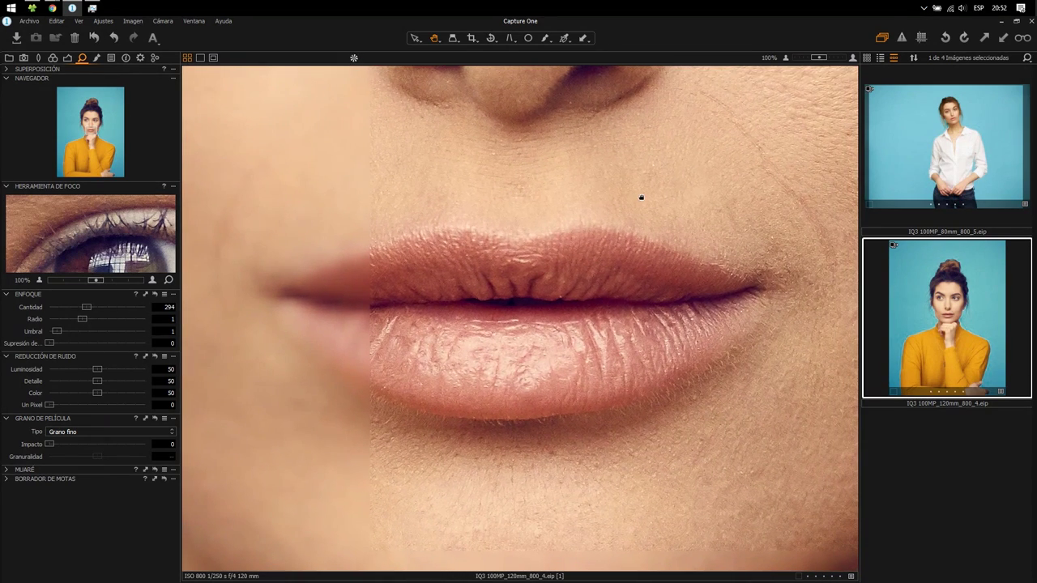
drag(701, 365, 693, 386)
drag(674, 199, 751, 523)
drag(365, 463, 657, 440)
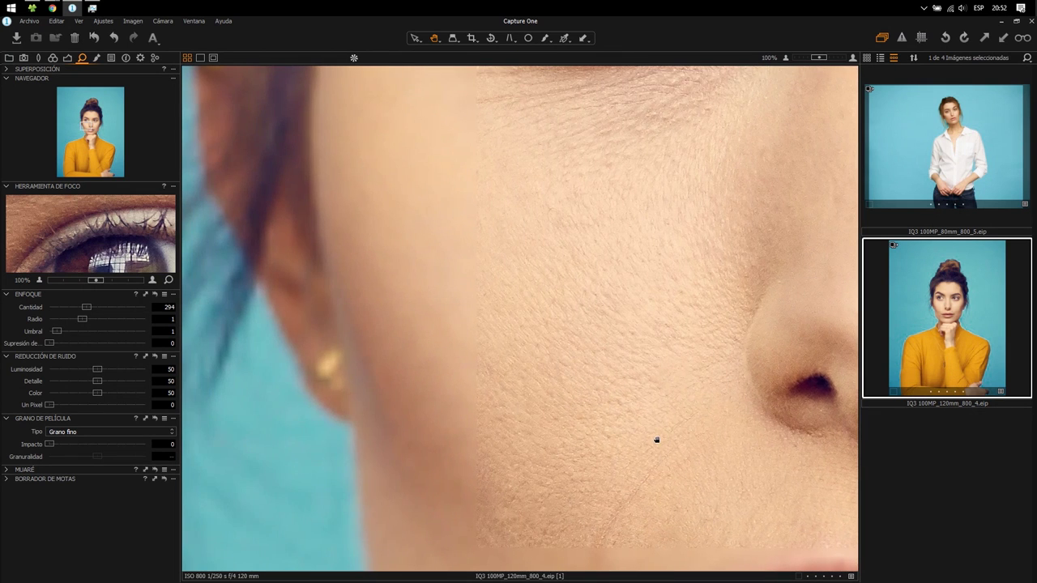
key(ctrl+0)
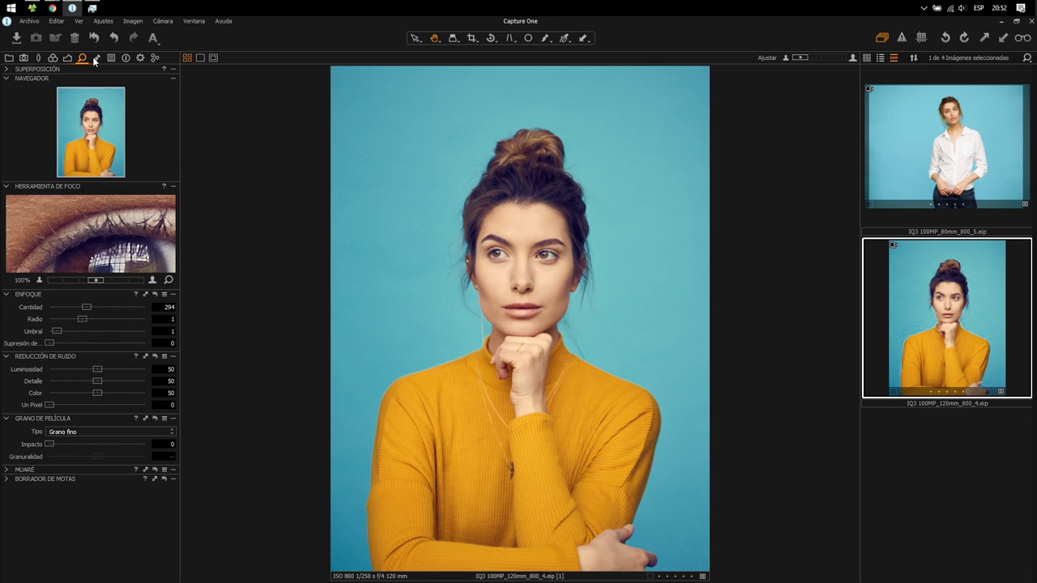
- Open the local adjustments and brush mask strokes over the blue background on a new adjustment layer
click(96, 59)
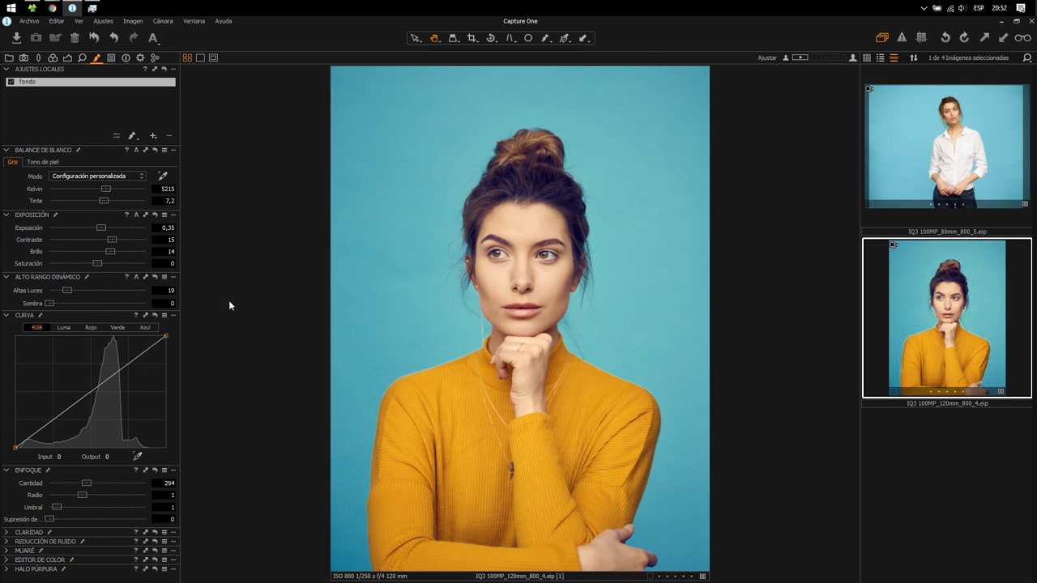
click(130, 139)
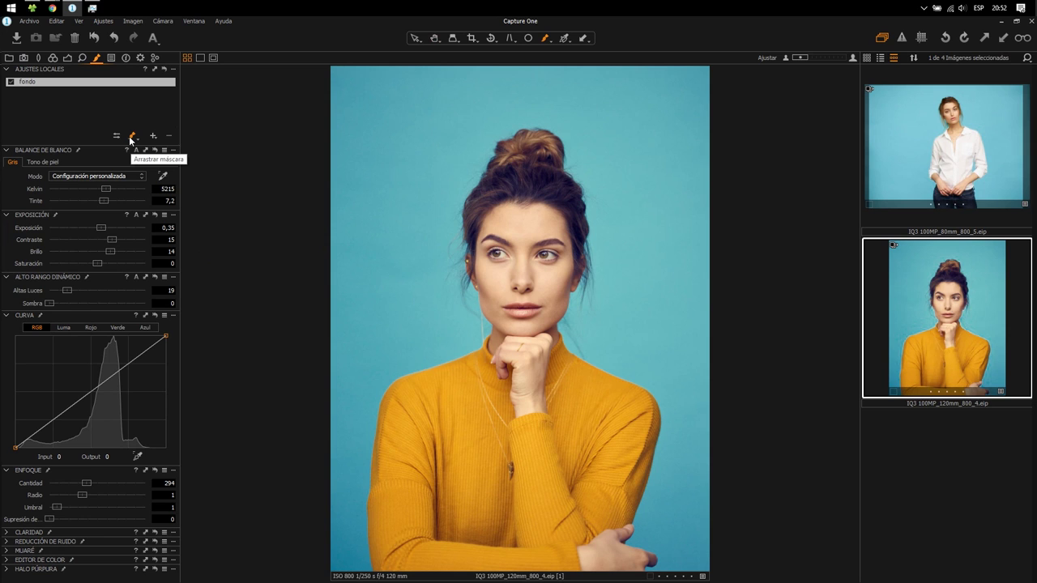
mouse_move(361, 120)
mouse_down()
mouse_move(421, 252)
mouse_move(370, 405)
mouse_move(354, 575)
mouse_up()
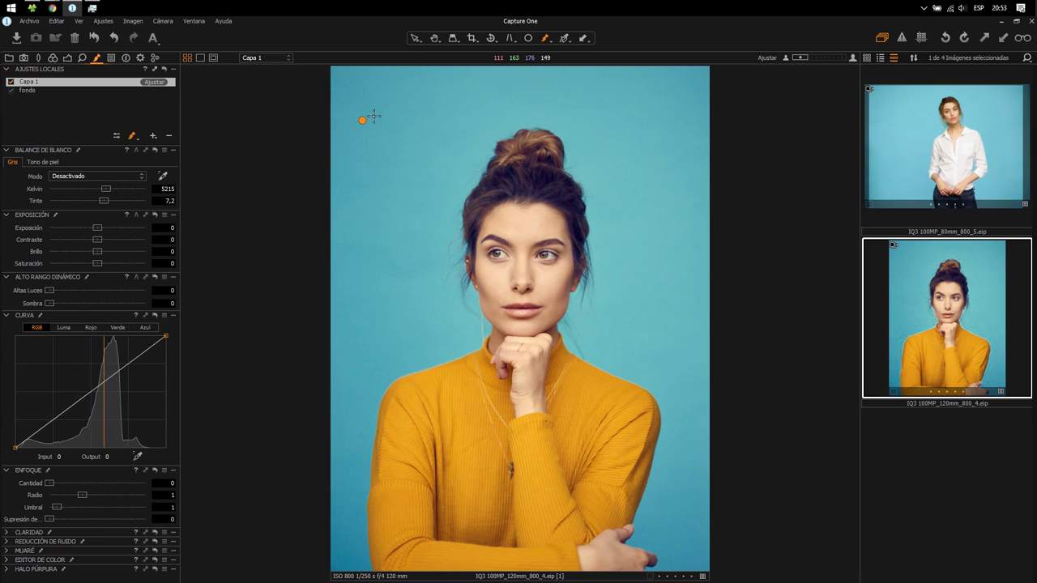
mouse_move(356, 122)
mouse_down()
mouse_move(385, 117)
mouse_move(344, 124)
mouse_up()
mouse_move(658, 265)
mouse_down()
mouse_move(610, 149)
mouse_move(583, 120)
mouse_move(514, 107)
mouse_move(470, 139)
mouse_move(417, 127)
mouse_up()
drag(369, 117, 354, 122)
- Fill and invert the mask of layer Capa 1, turn that layer off and check the mask display options
right_click(154, 82)
click(174, 91)
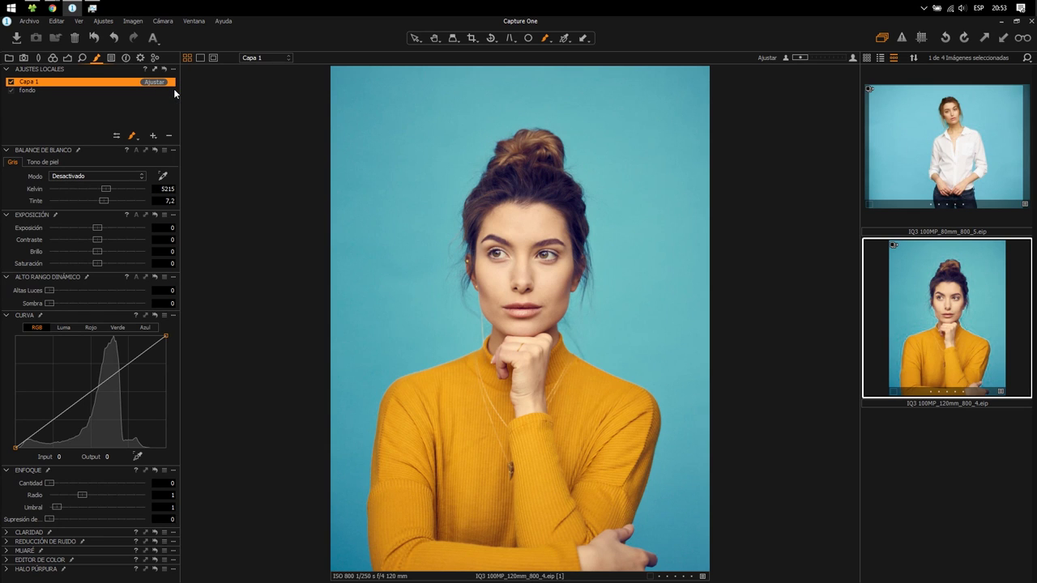
right_click(158, 82)
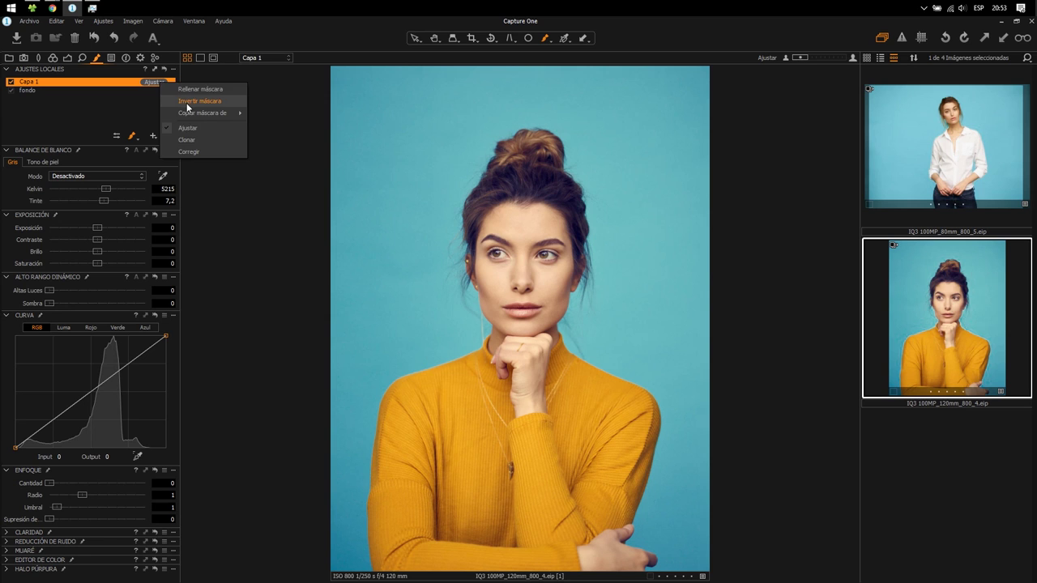
click(187, 102)
right_click(156, 81)
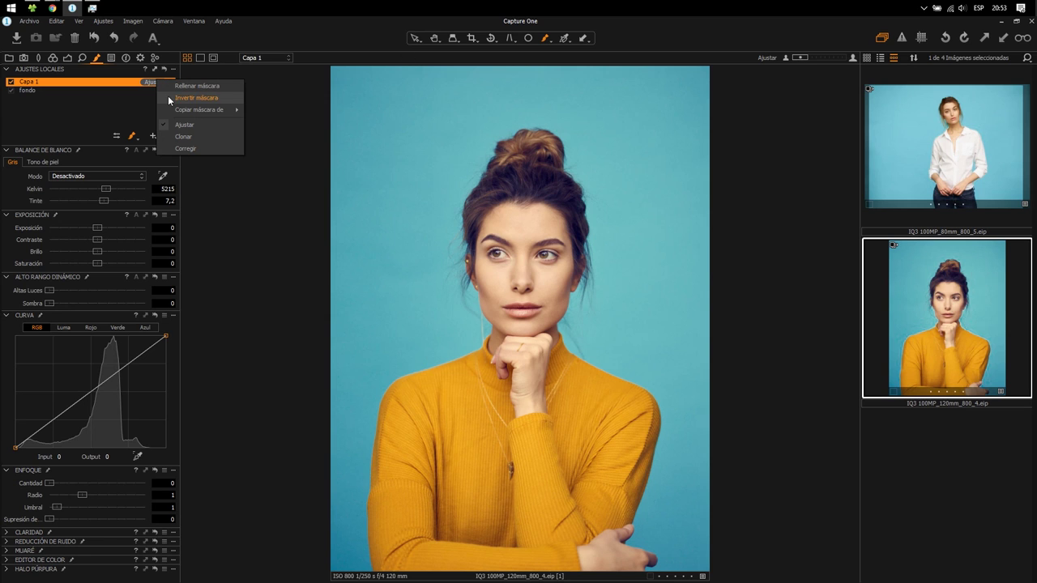
click(110, 113)
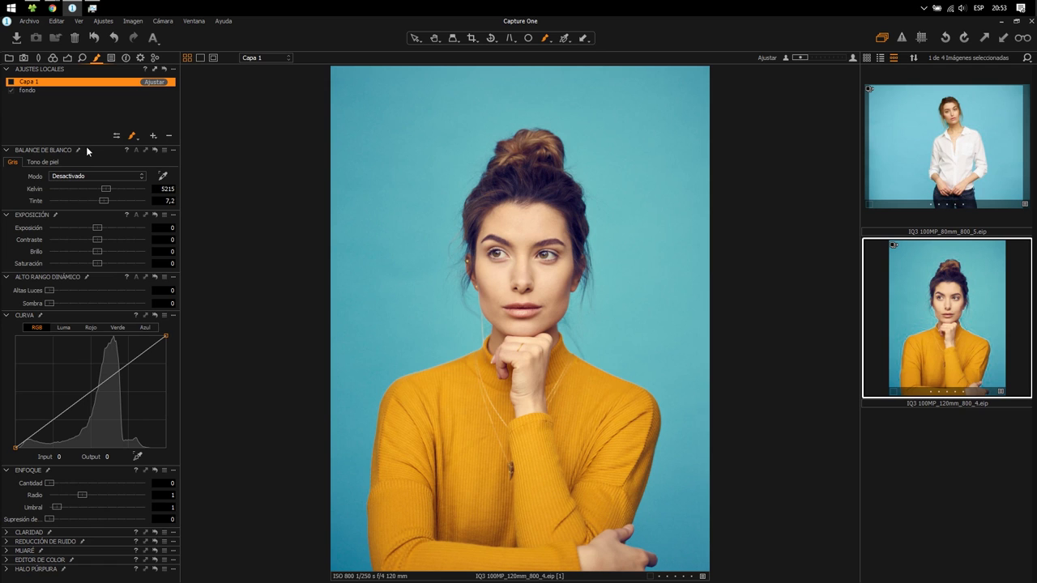
click(135, 138)
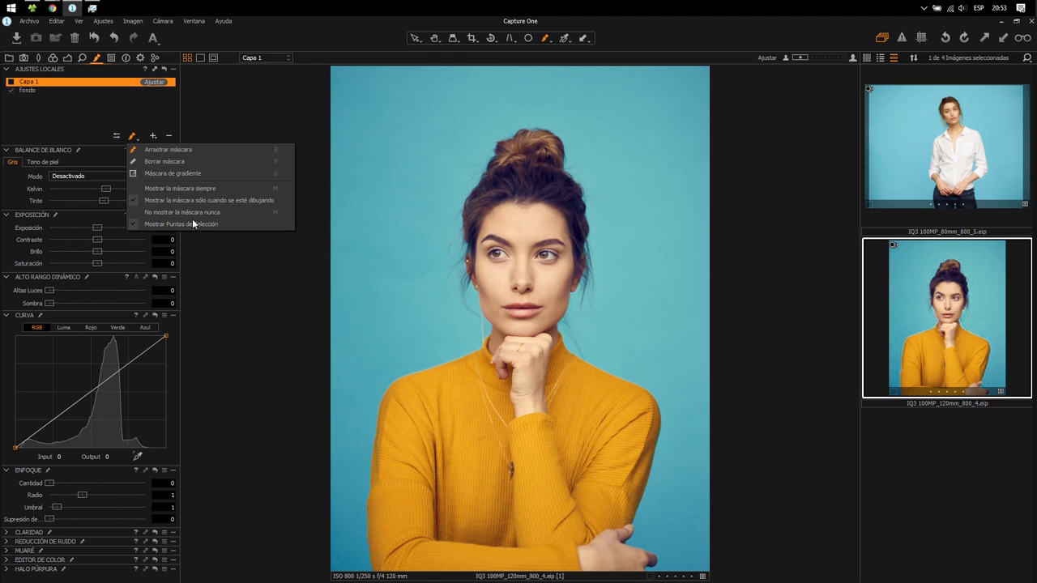
click(67, 138)
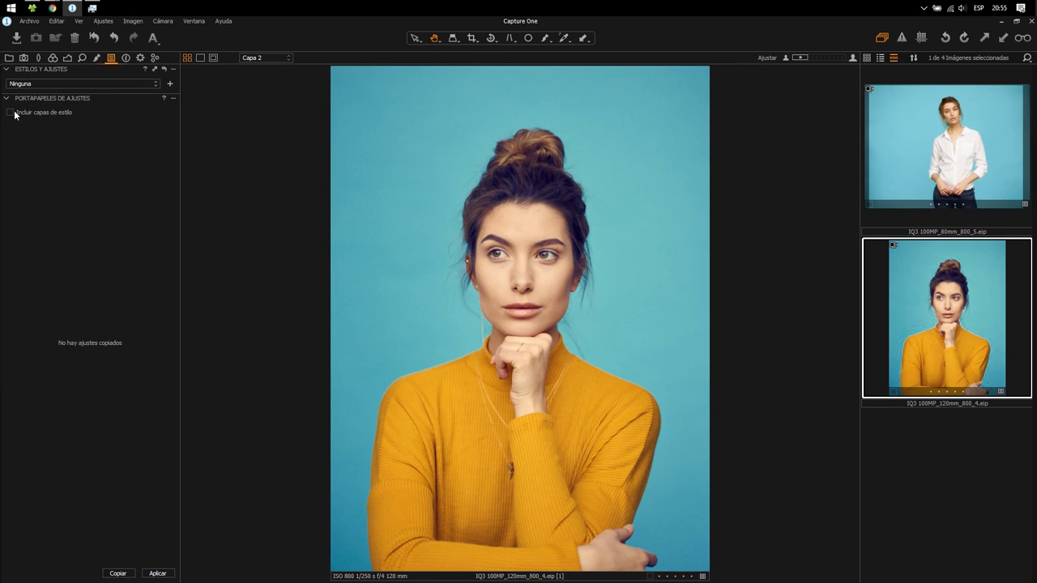
- Apply the built-in style Skin Effects - Golden 4 to the portrait
click(106, 82)
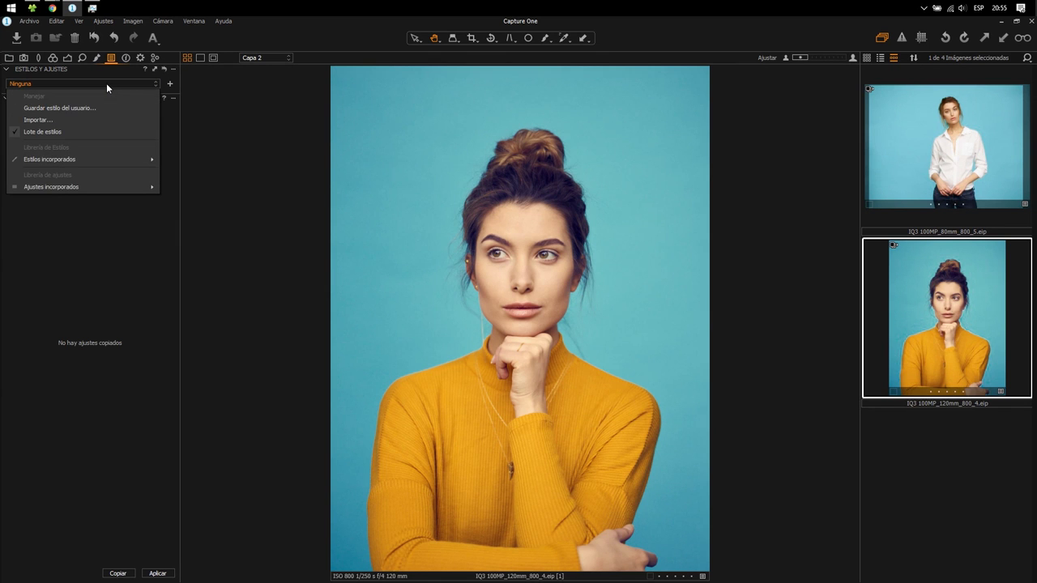
mouse_move(132, 166)
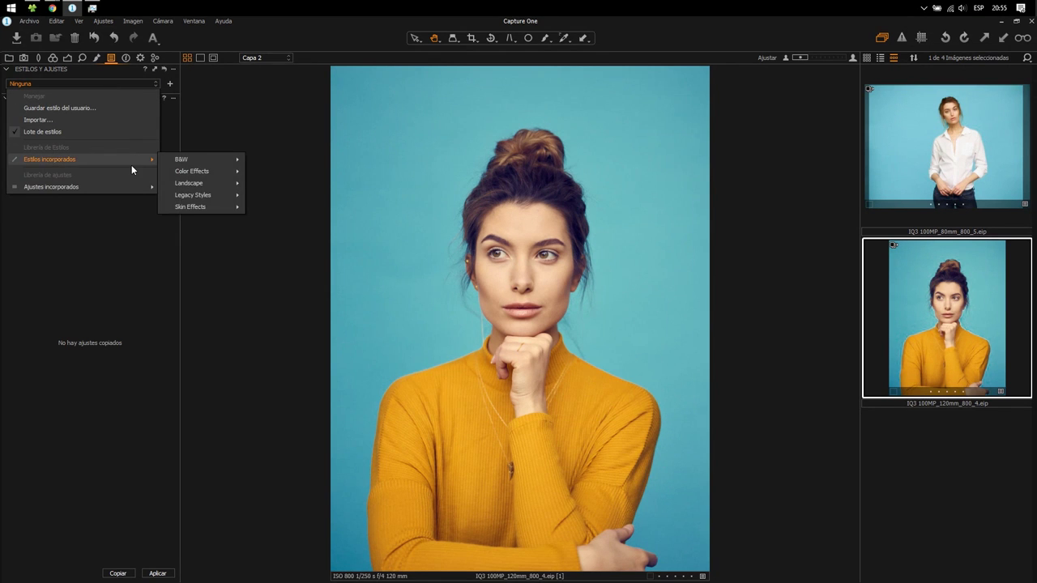
mouse_move(231, 198)
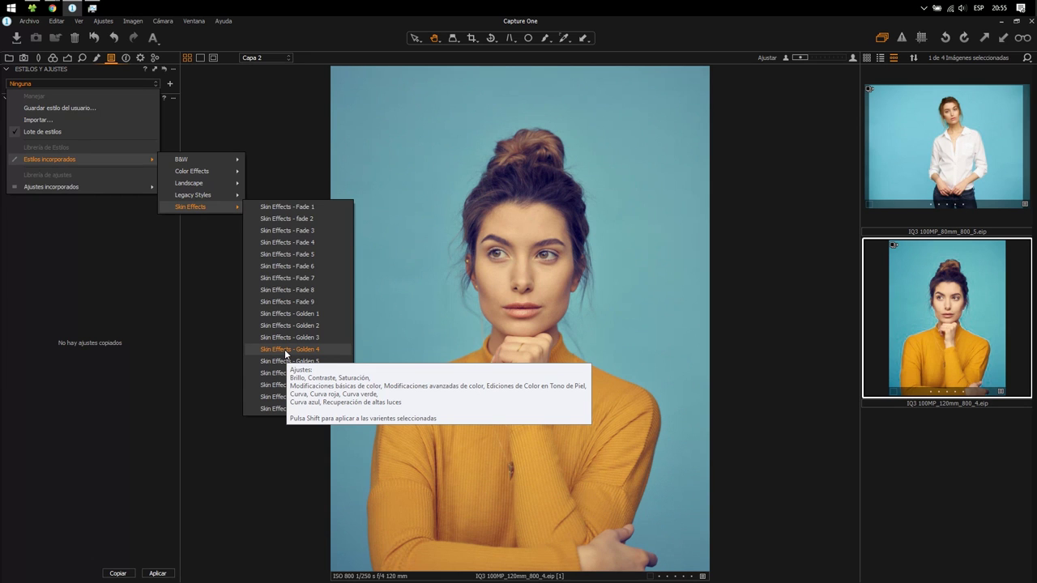
click(284, 349)
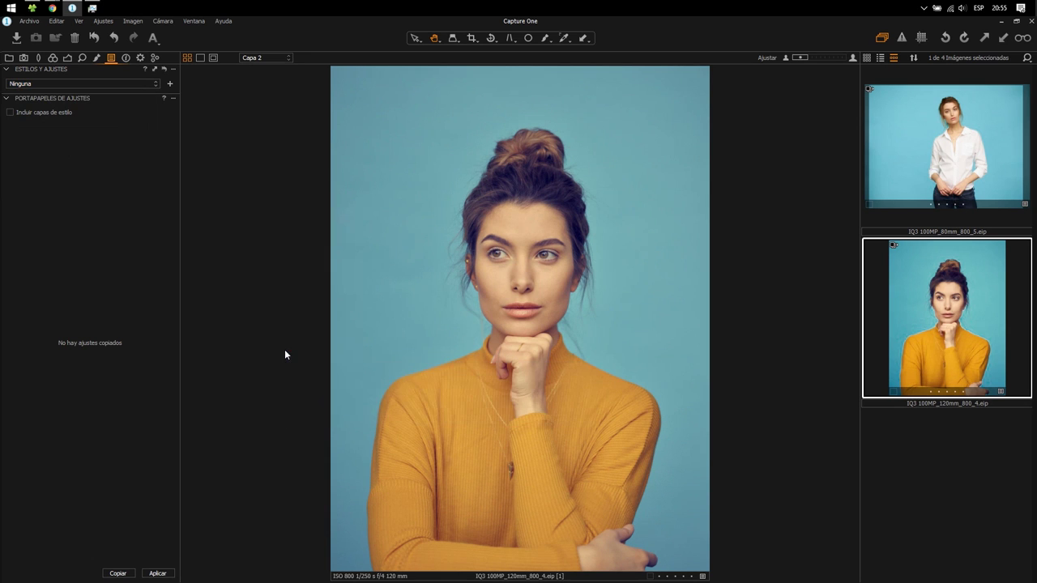
- Review the portrait's colour settings and lower its global Altas Luces recovery under Alto Rango Dinámico
click(52, 57)
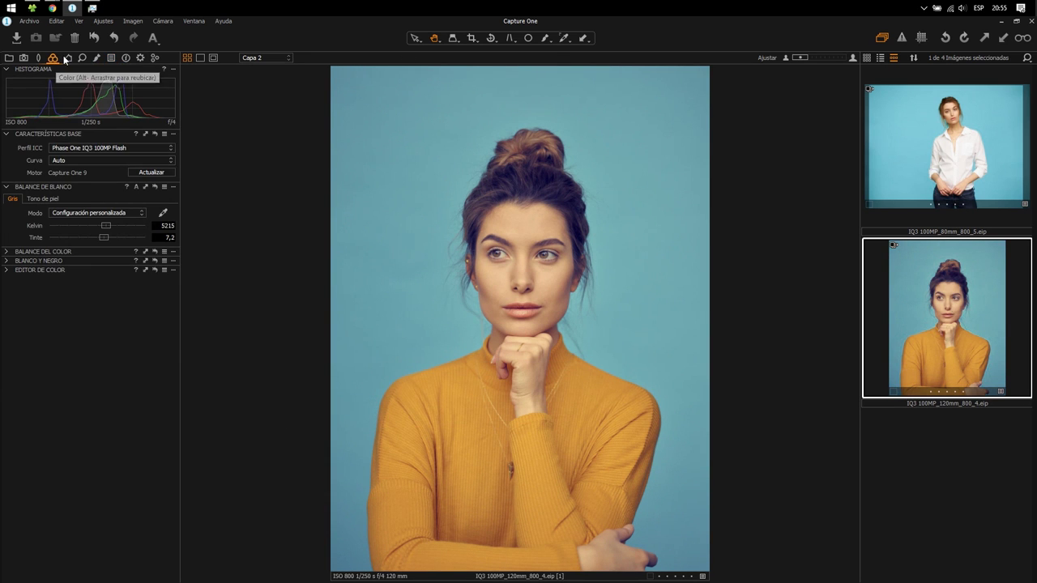
click(67, 59)
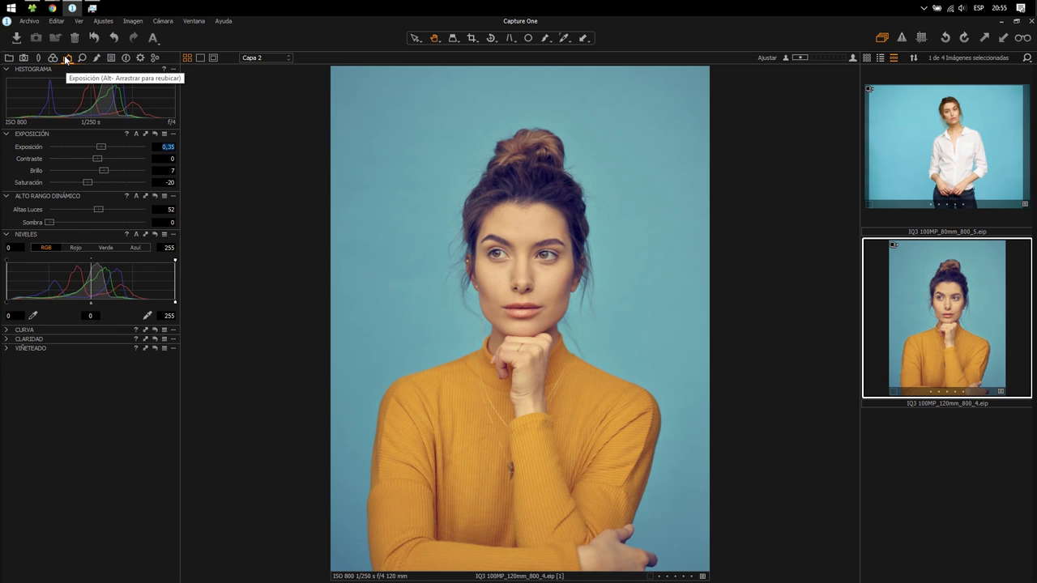
drag(99, 209, 63, 211)
- Try a local contrast of 50 on layer Capa 2 and reset it to 0
click(97, 58)
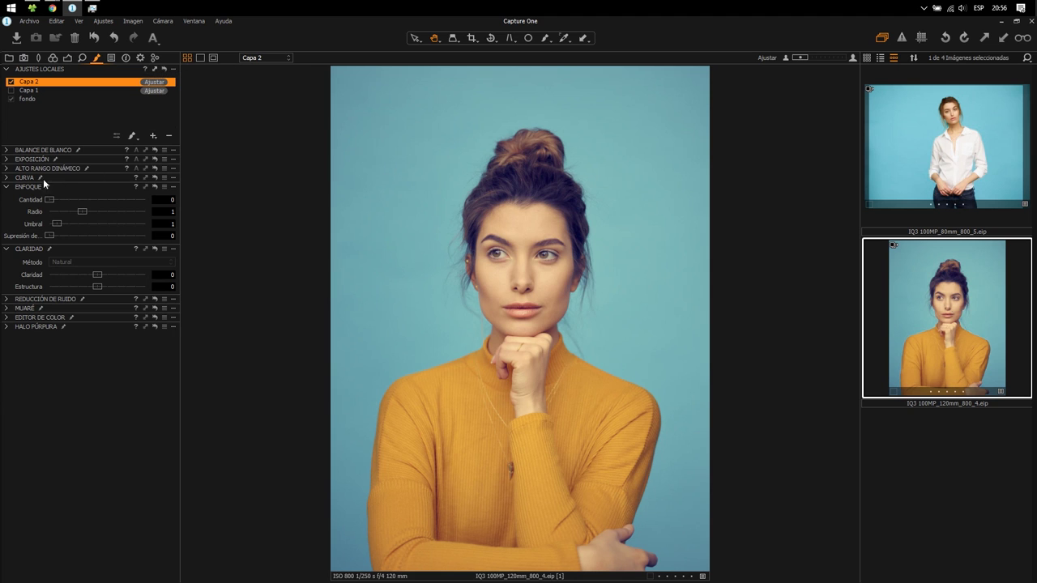
click(6, 160)
drag(101, 174, 169, 192)
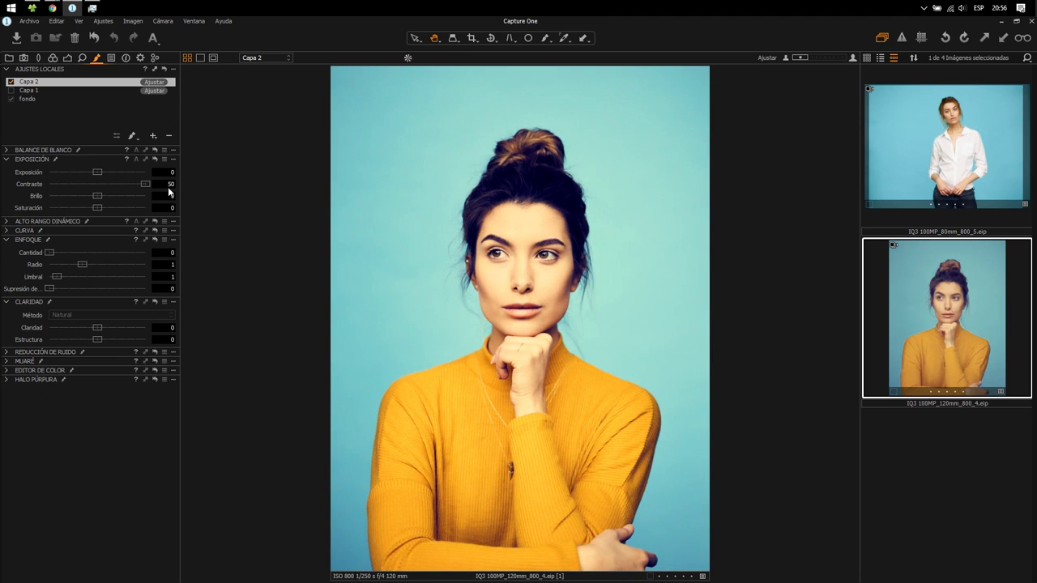
double_click(144, 186)
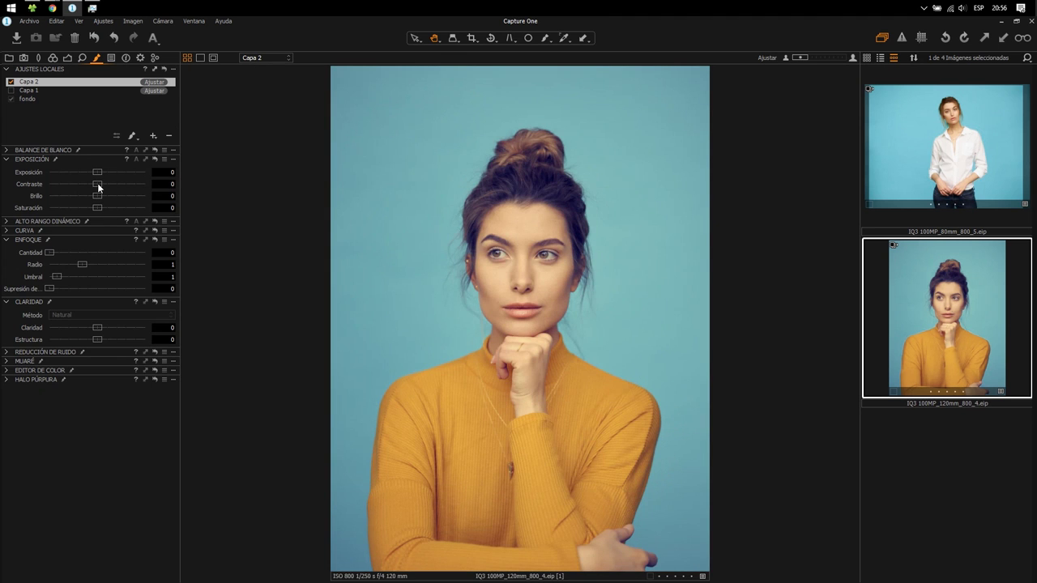
- Add a point in the shadows of Capa 2's RGB curve and pull it slightly down to darken the image
click(7, 221)
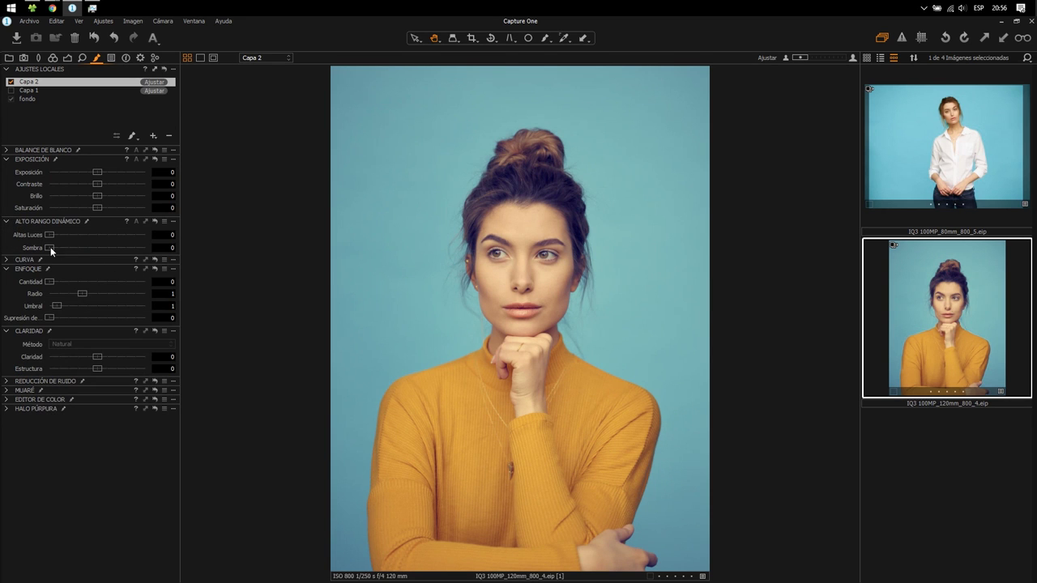
click(5, 260)
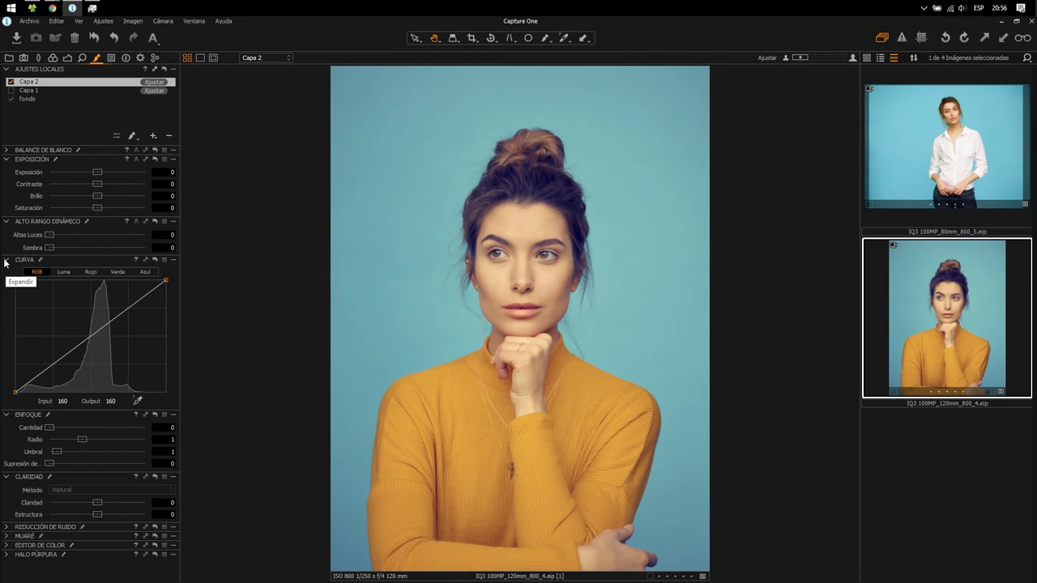
drag(36, 375, 40, 378)
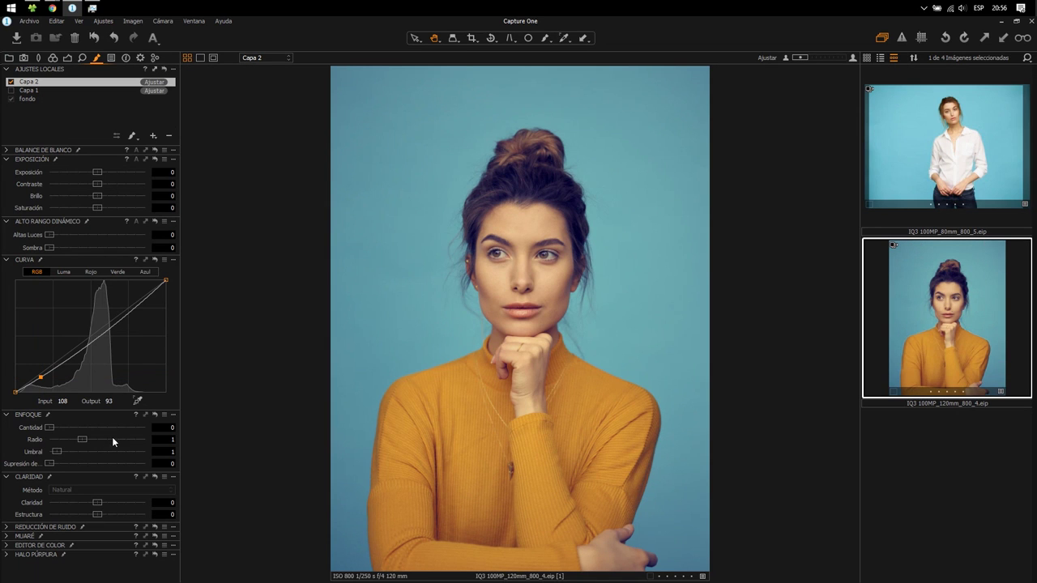
- Look over the styles, keywords and metadata of the portrait
click(111, 59)
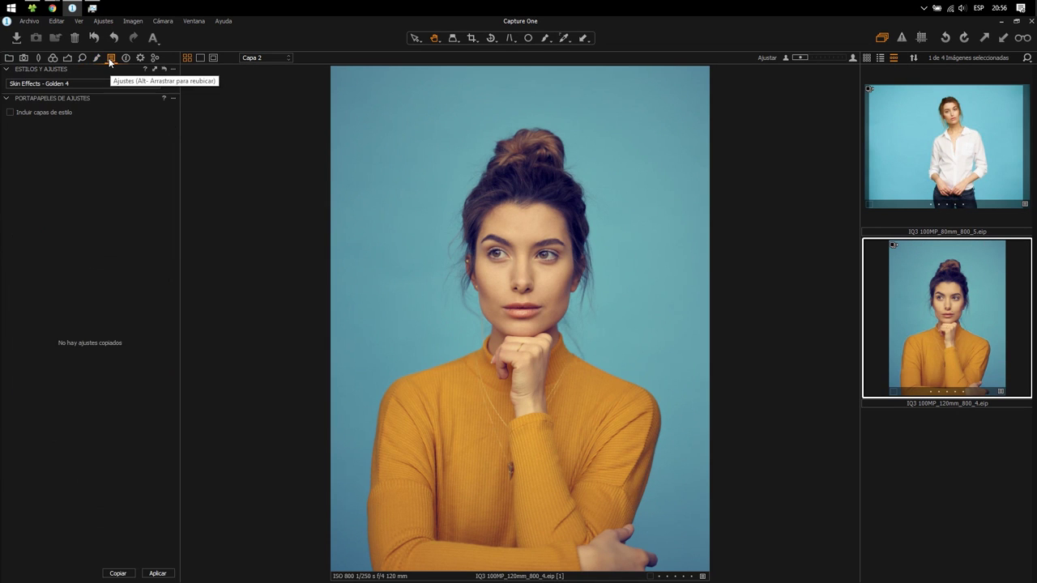
click(126, 58)
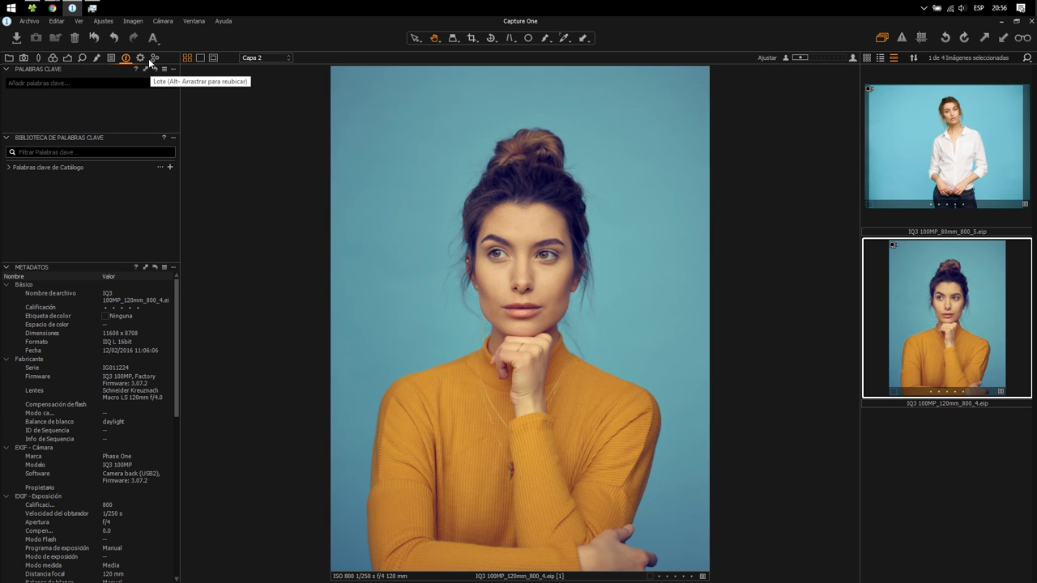
click(149, 58)
- Enable the JPEG sRGB output recipe and disable the TIFF Adobe RGB (1998) (8bit) recipe
click(141, 59)
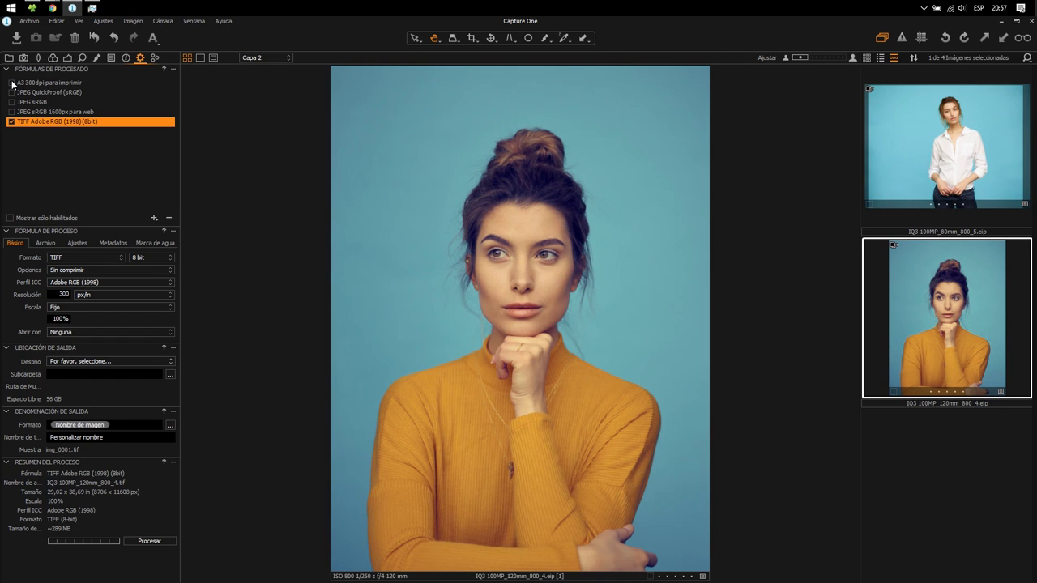
click(12, 103)
click(11, 121)
- Set the selected TIFF Adobe RGB recipe's format to JPEG and have results open with Visualizador de fotos de Windows
click(69, 258)
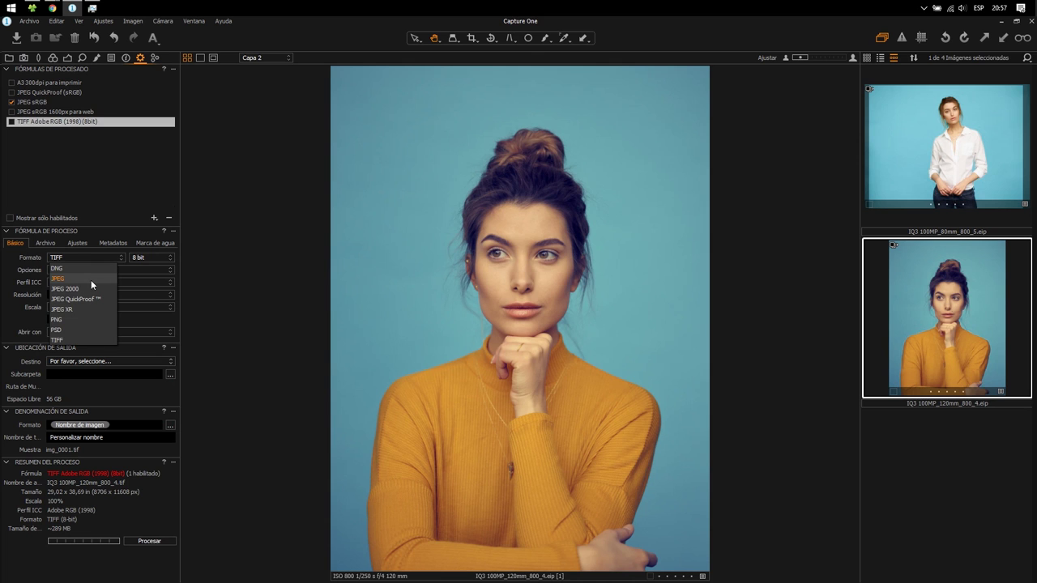
click(91, 279)
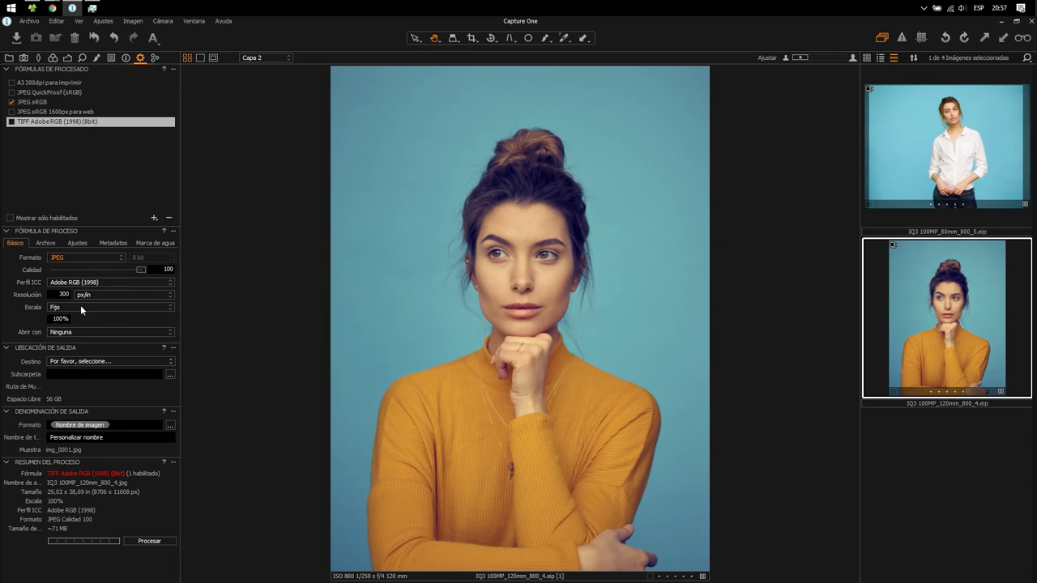
click(71, 333)
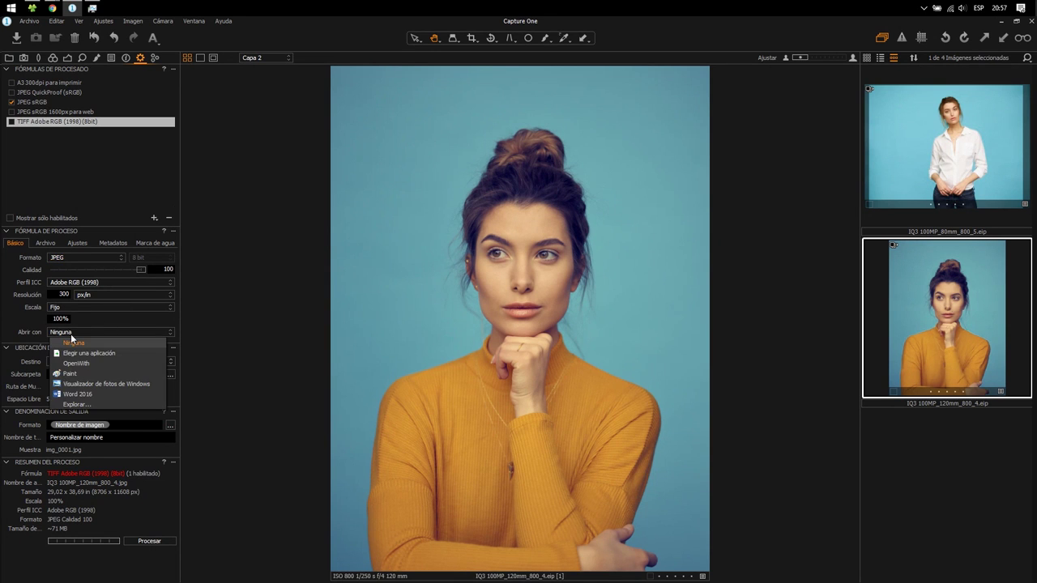
click(146, 385)
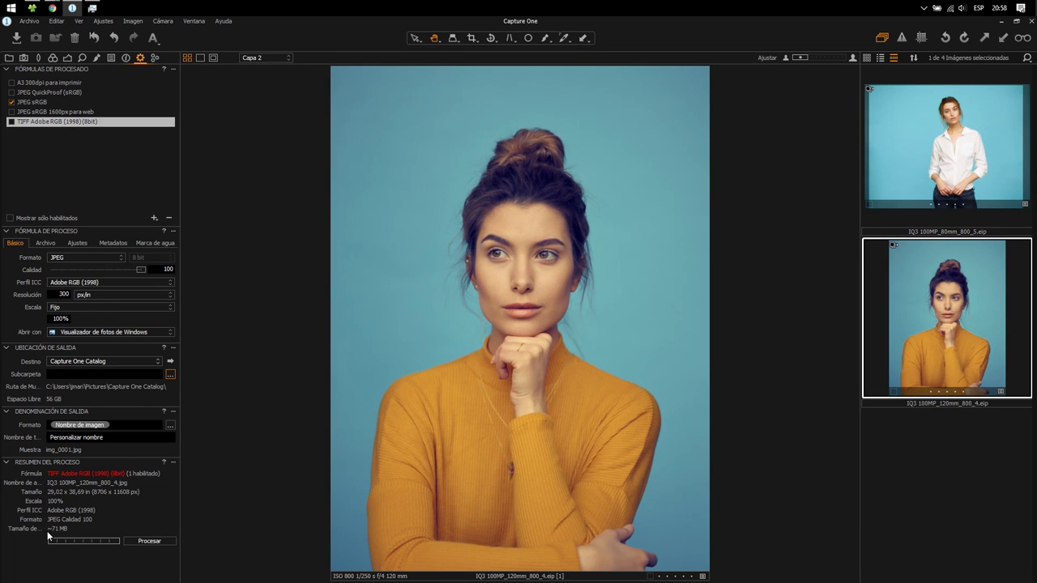
- Process the portrait with the enabled JPEG sRGB recipe, accepting the disabled-recipe notice and starting the batch queue
click(150, 541)
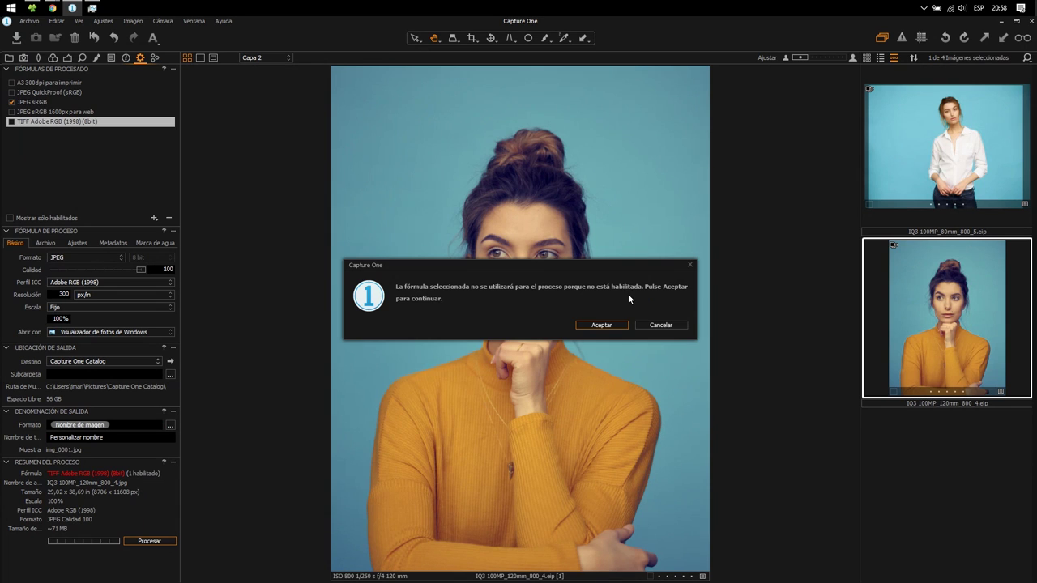
click(601, 325)
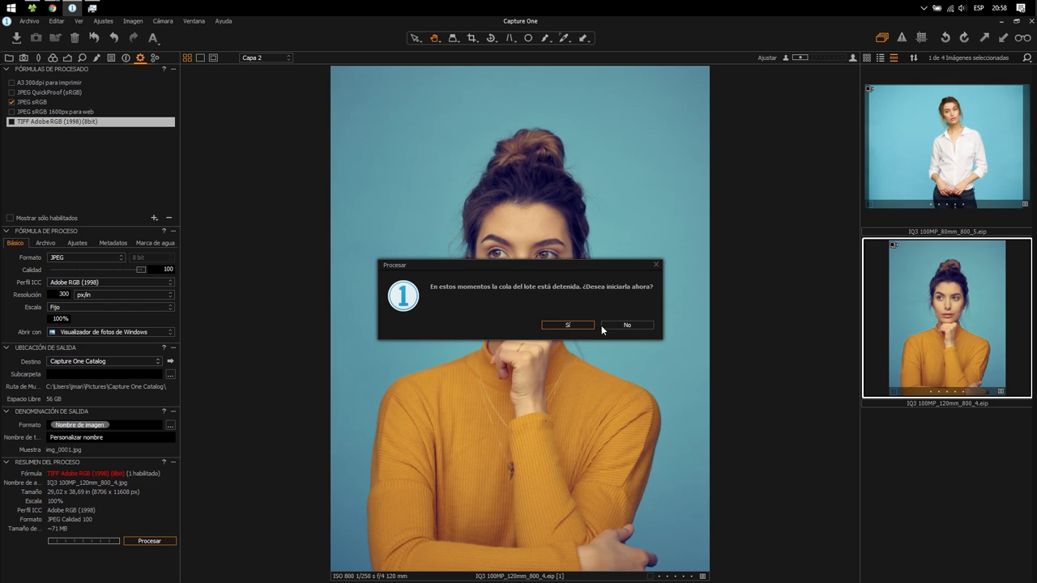
click(584, 326)
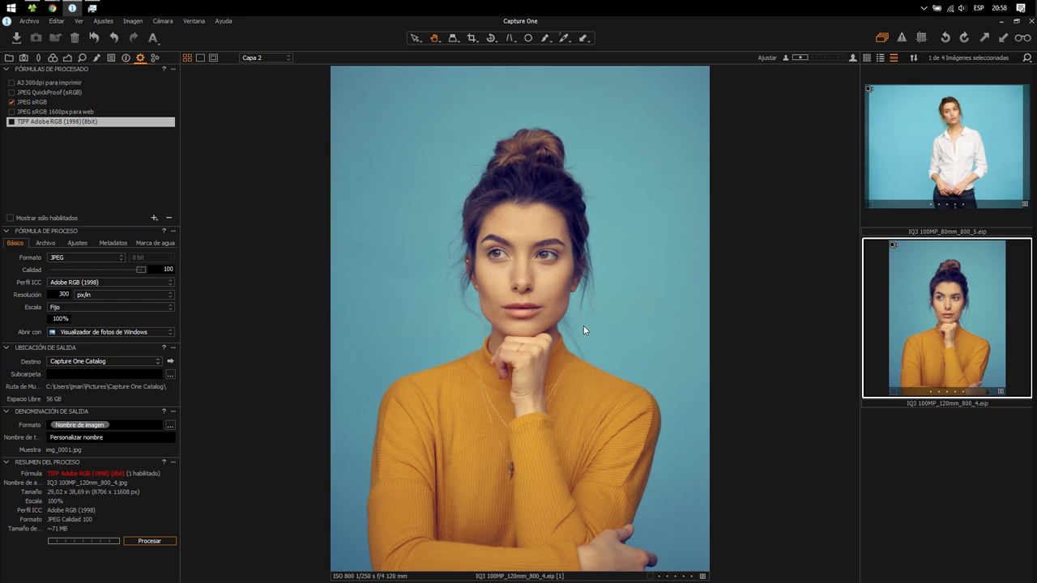